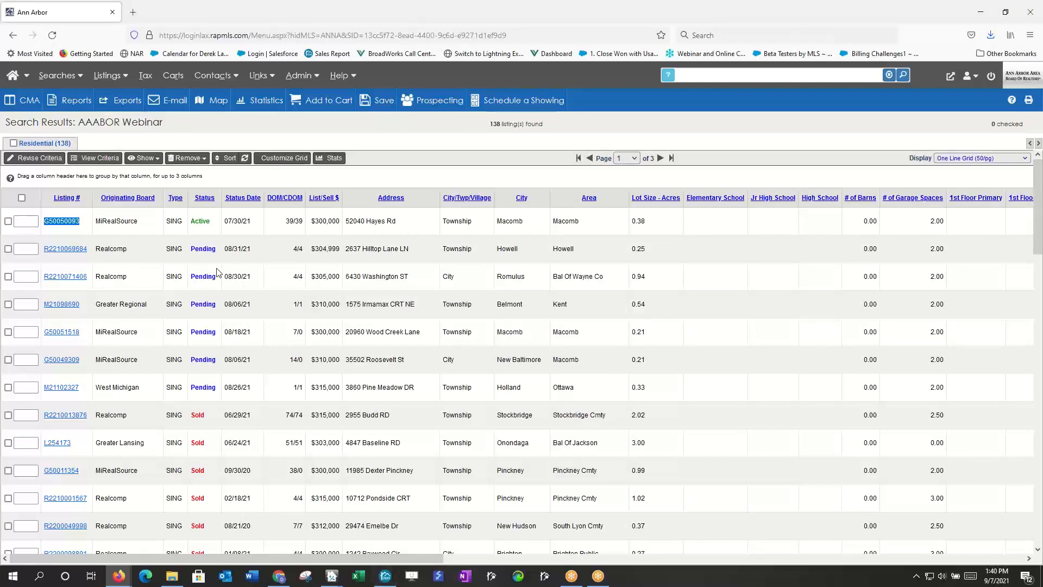
Step: View the MLS search results and the AAABOR3 appraisal report in TOTAL, returning to the DataMaster work file
left_click(385, 576)
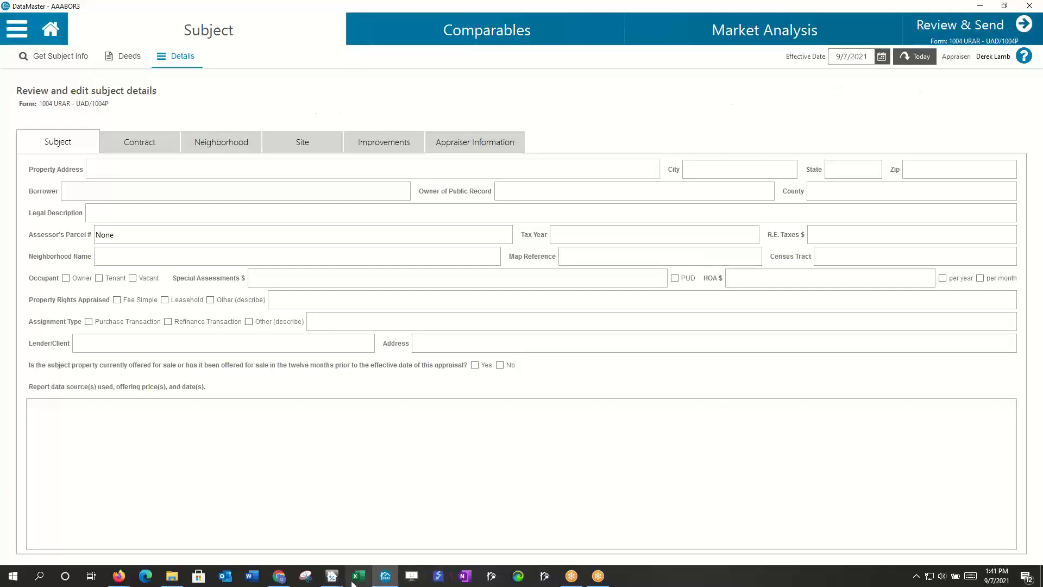
left_click(386, 580)
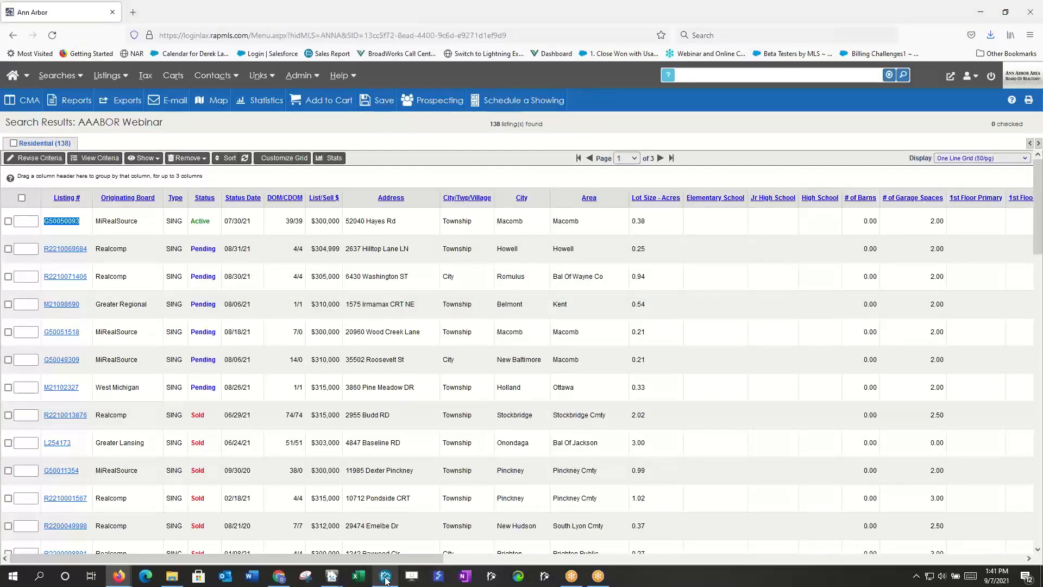
mouse_move(332, 579)
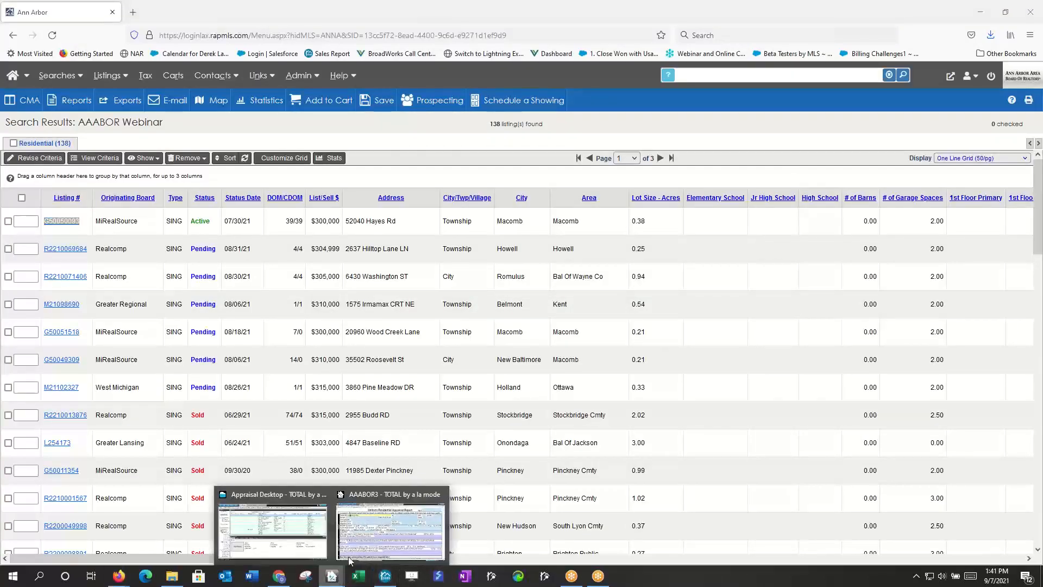
left_click(387, 534)
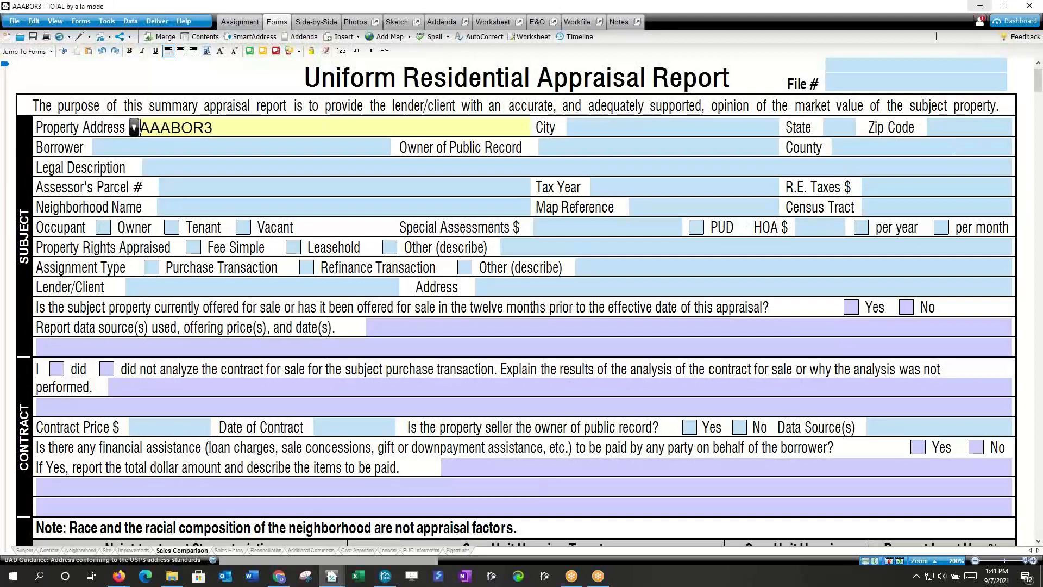
left_click(384, 579)
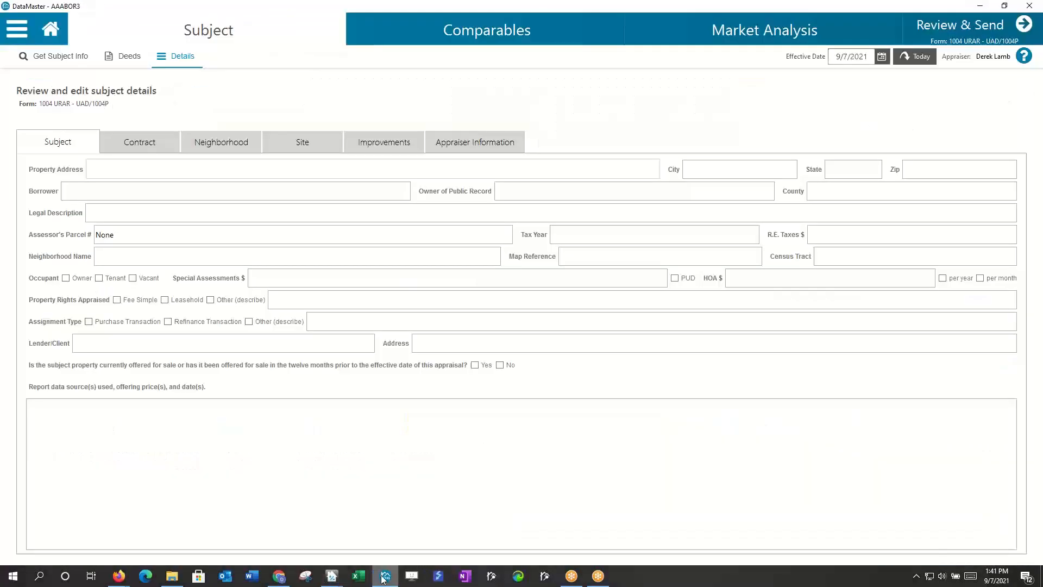
Step: Go to the home page and review the form software and form choices for a new work file, keeping a la mode (Total)
left_click(53, 33)
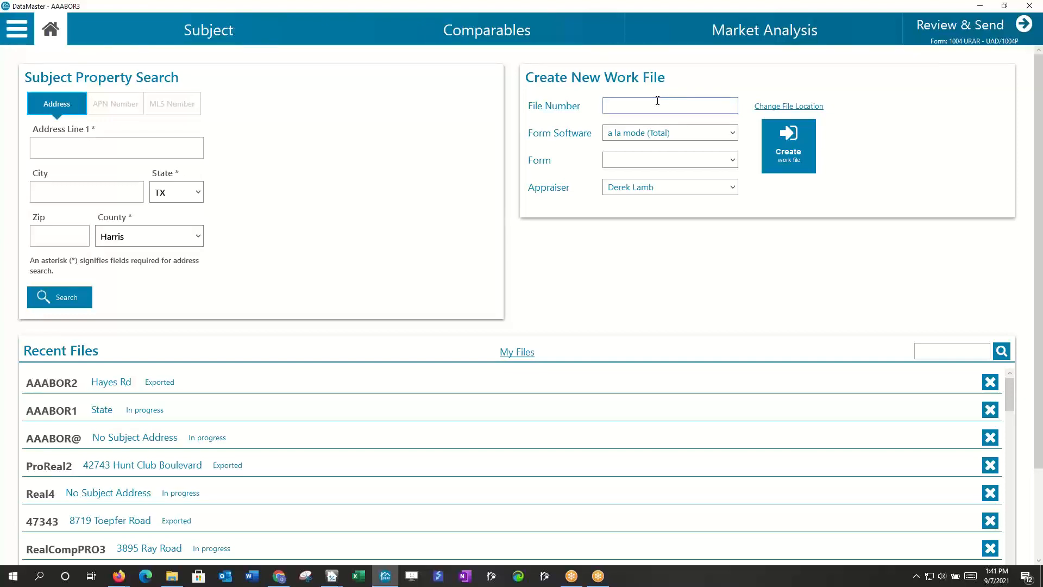
left_click(719, 136)
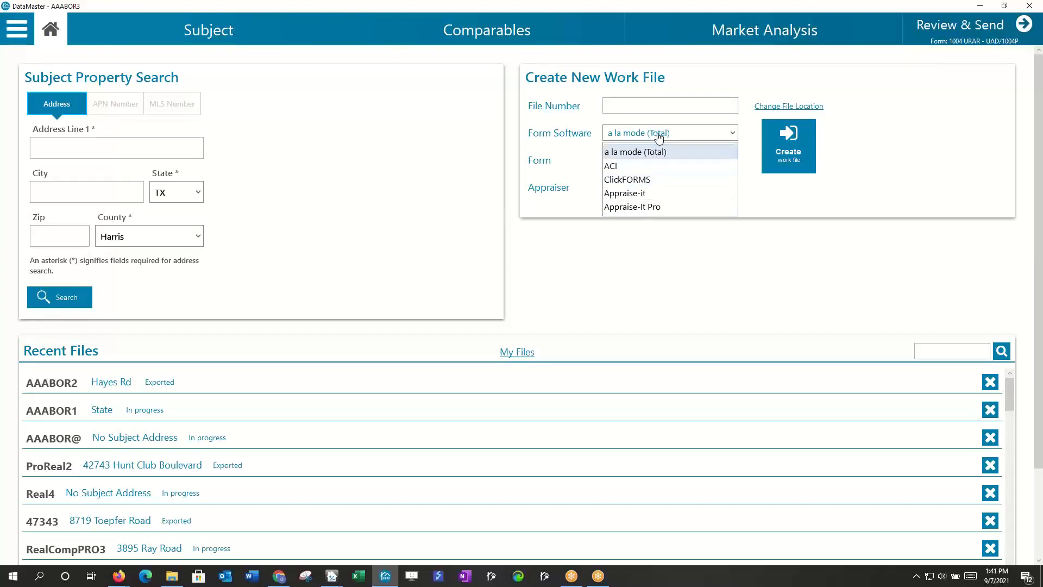
left_click(654, 153)
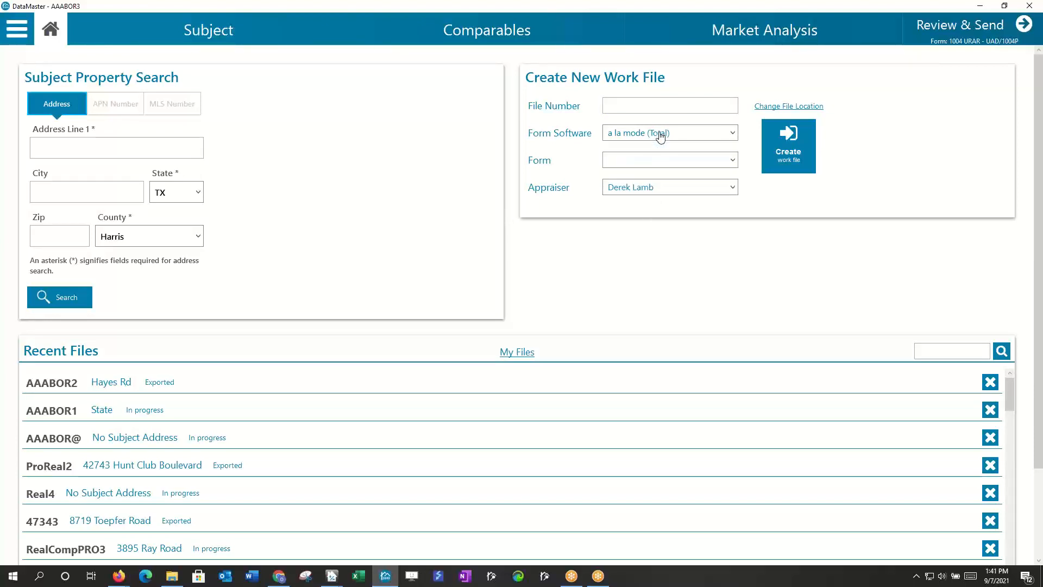
left_click(735, 162)
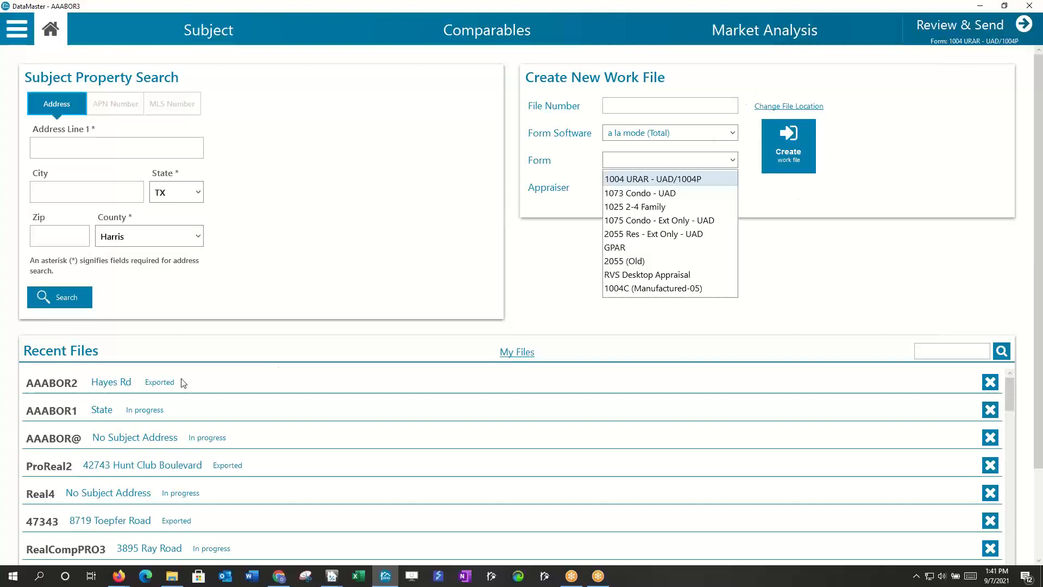
Step: Open the recent work file AAABOR2 and minimize the TOTAL report window
left_click(101, 384)
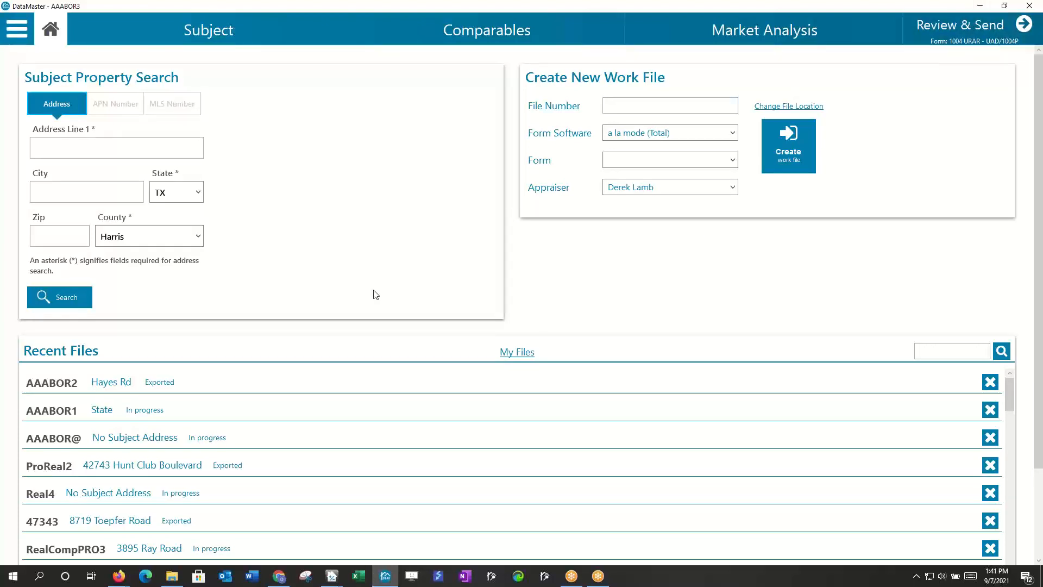
left_click(69, 386)
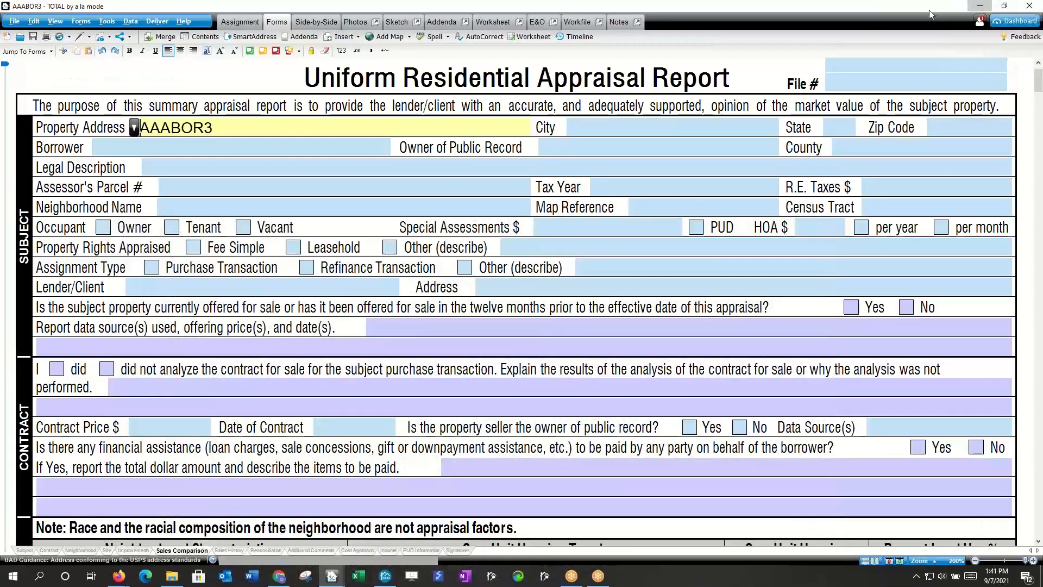
left_click(980, 7)
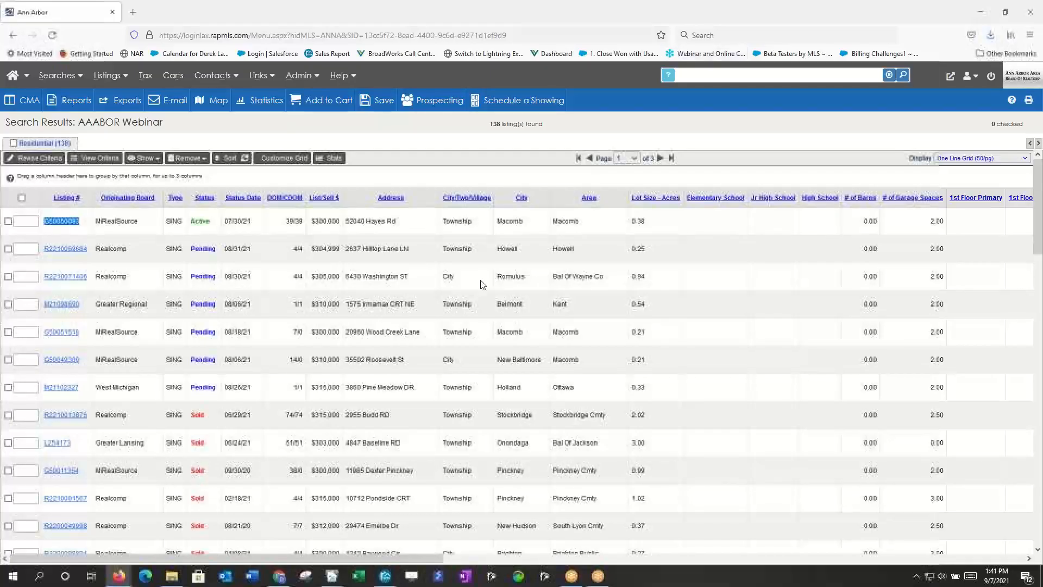
Step: Copy the listing number of the active Macomb property from the MLS results and switch to DataMaster
left_click(78, 236)
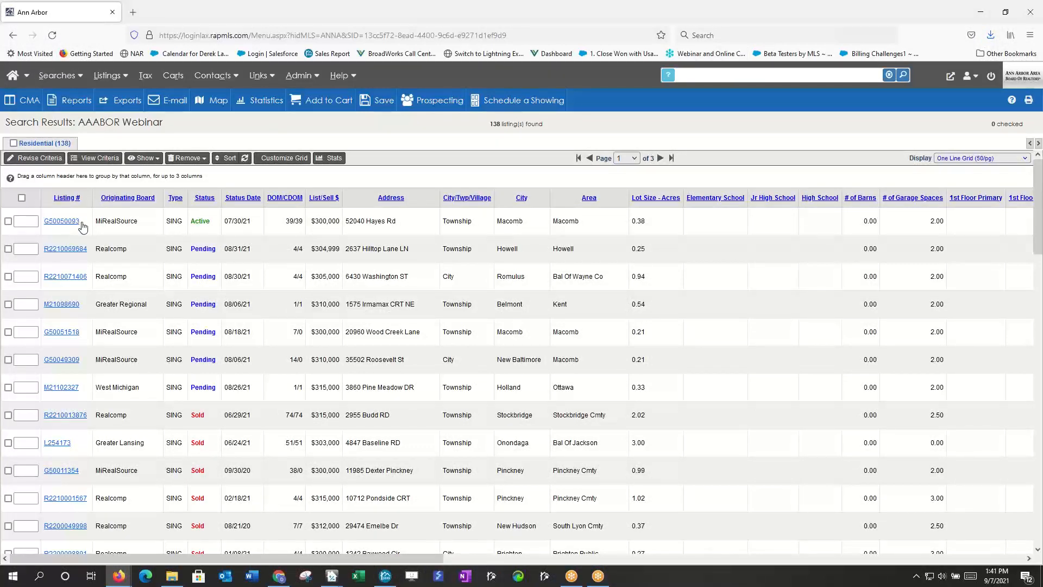
left_click_drag(83, 227, 47, 225)
key("ctrl+c")
left_click(388, 581)
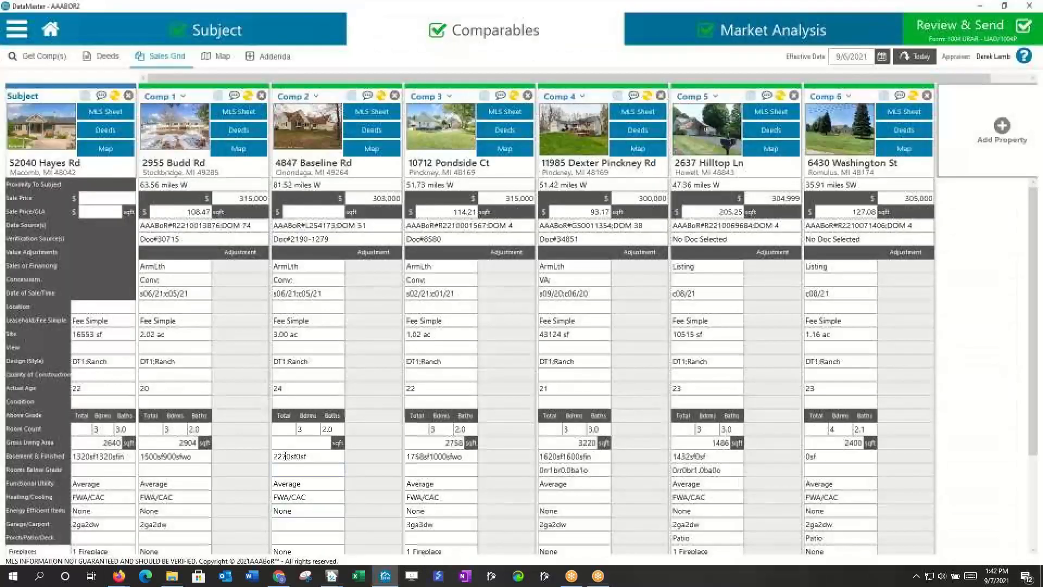
Step: Get the subject property's information by searching with the copied MLS number
left_click(97, 34)
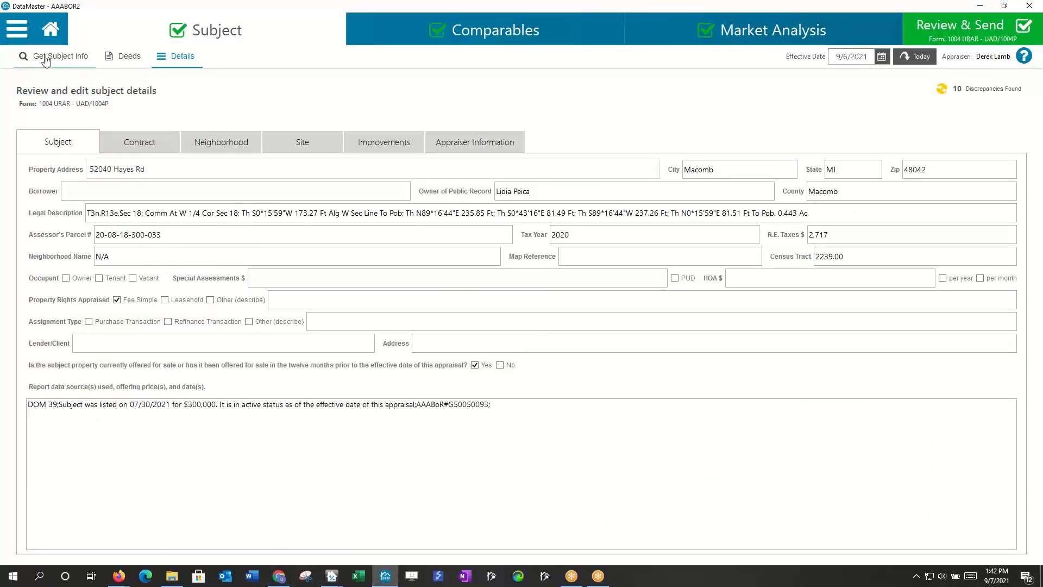
left_click(57, 57)
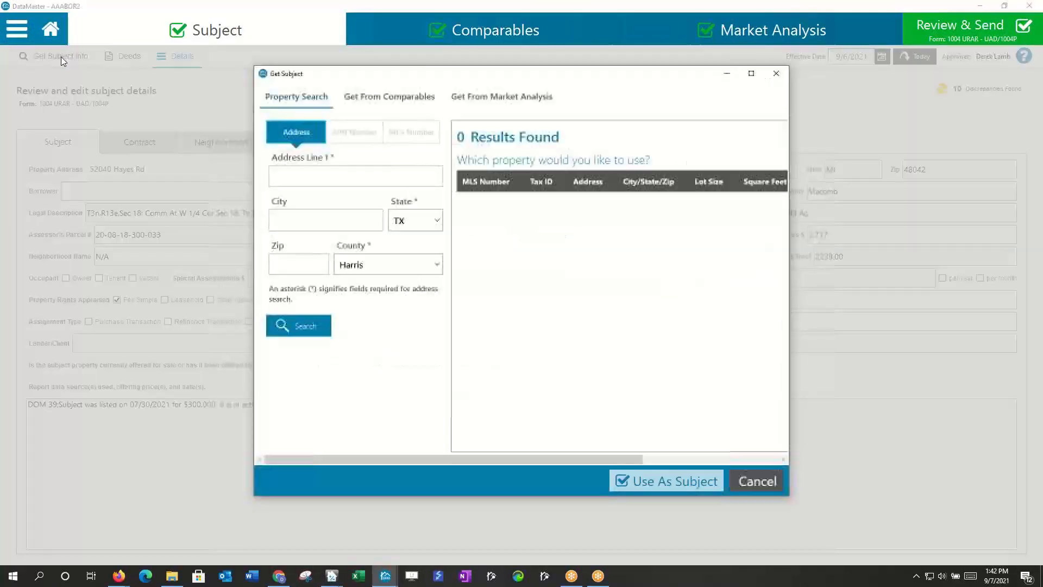
left_click(414, 136)
left_click(308, 175)
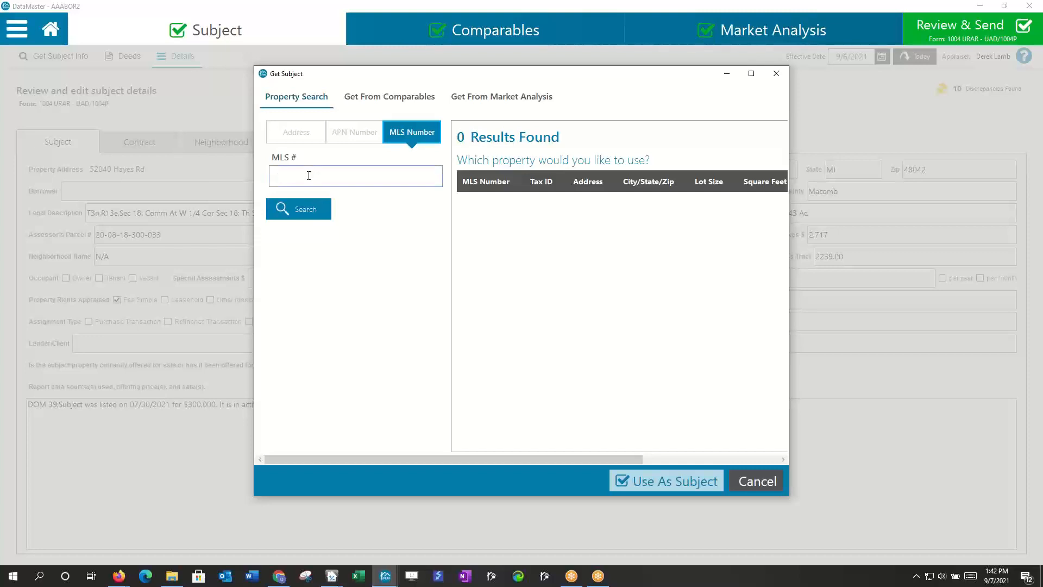
key("ctrl+v")
left_click(306, 214)
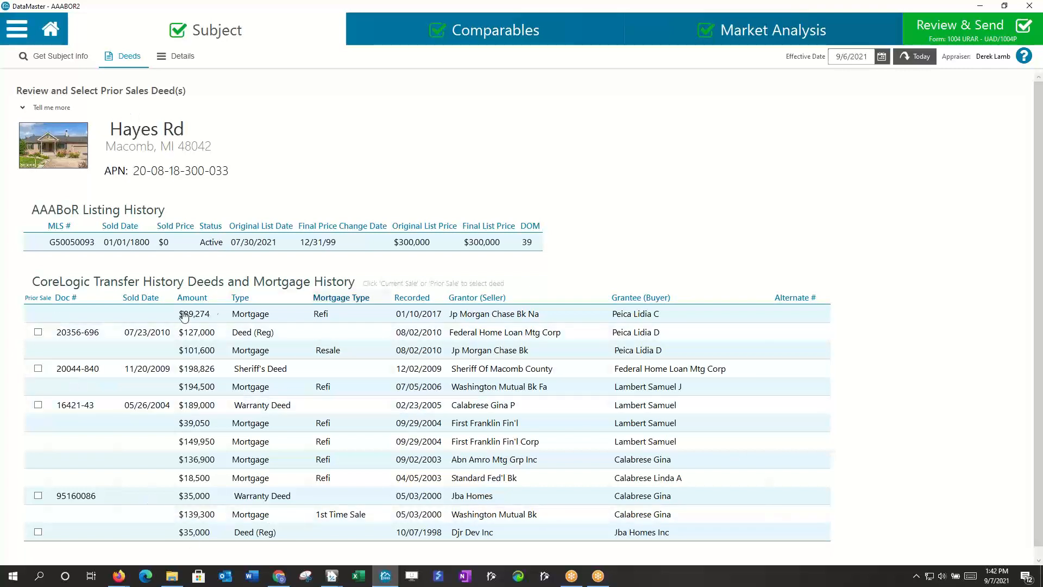
Step: Examine the address and APN number search options for getting the subject, without running a search
left_click(51, 59)
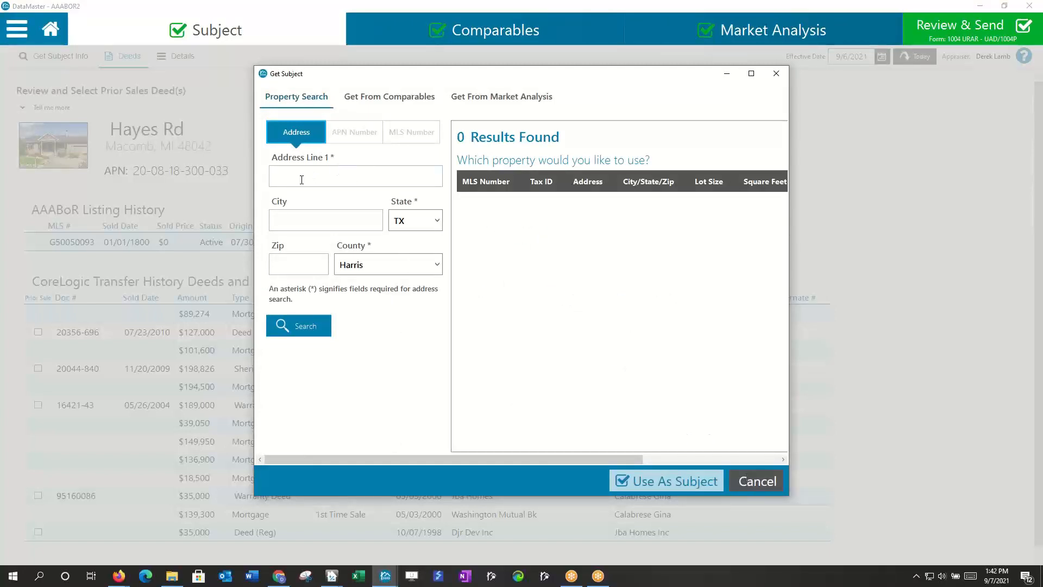
left_click(346, 136)
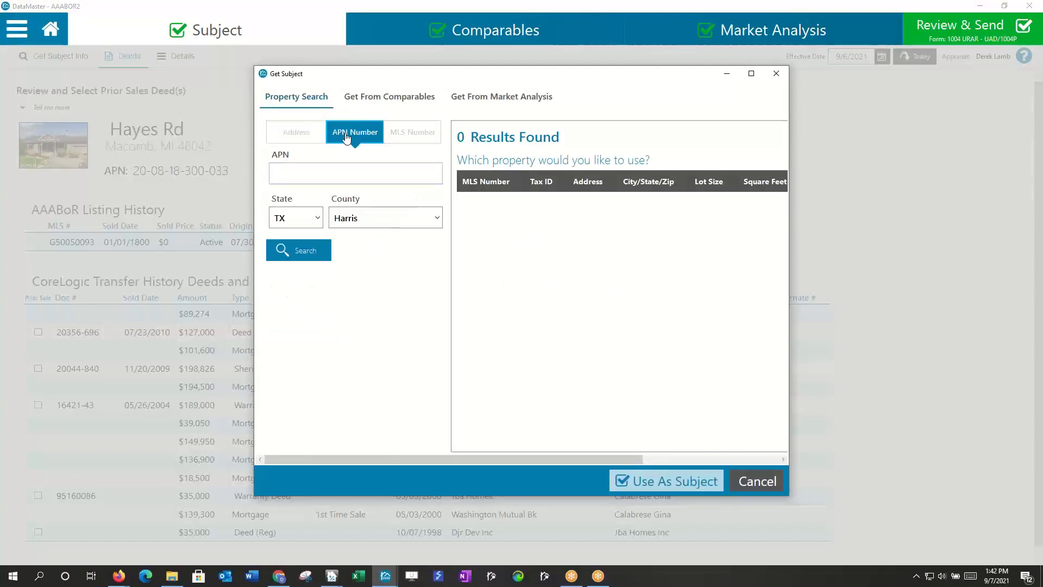
left_click(755, 481)
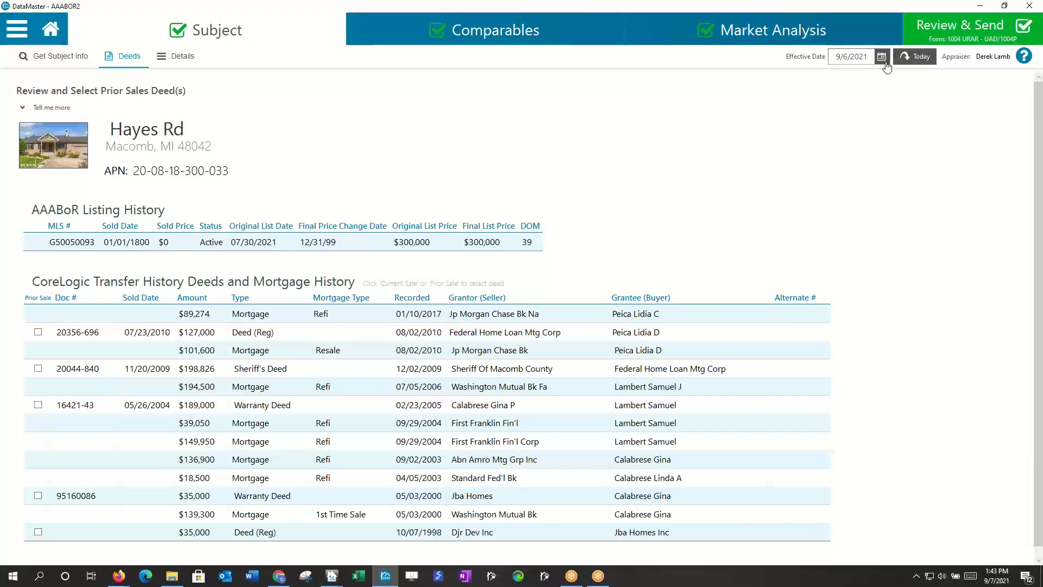
Step: Switch to the MLS results in Firefox and select the Howell, Romulus, pending Macomb, New Baltimore, Holland and Stockbridge listings
left_click(118, 576)
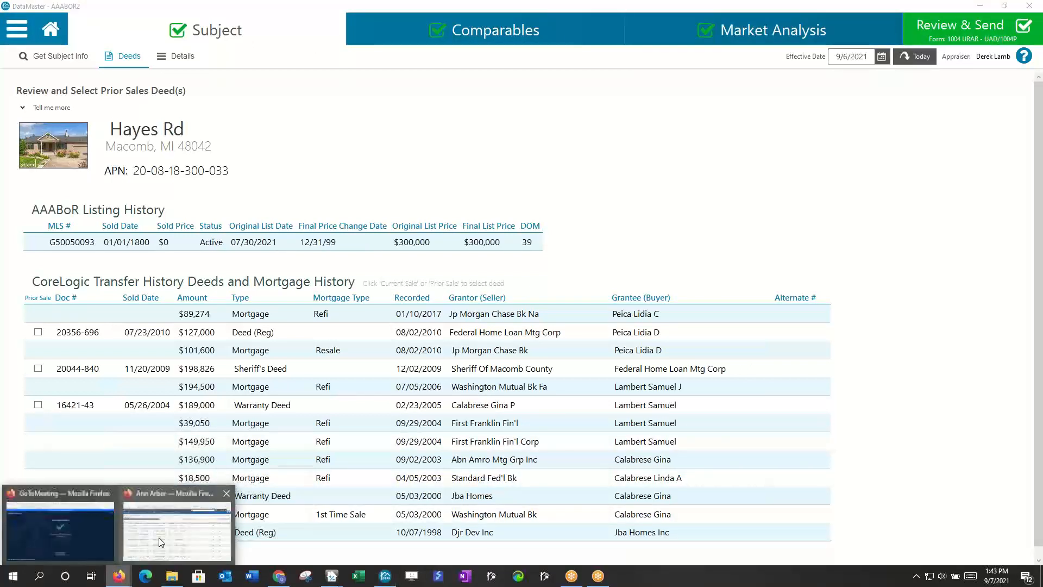
left_click(152, 504)
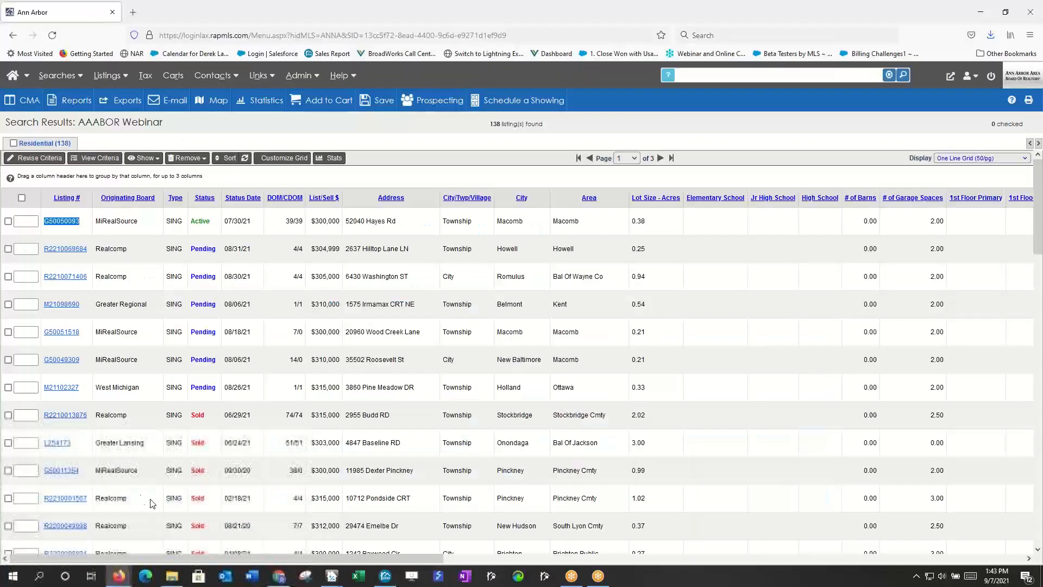
left_click(25, 249)
type("10")
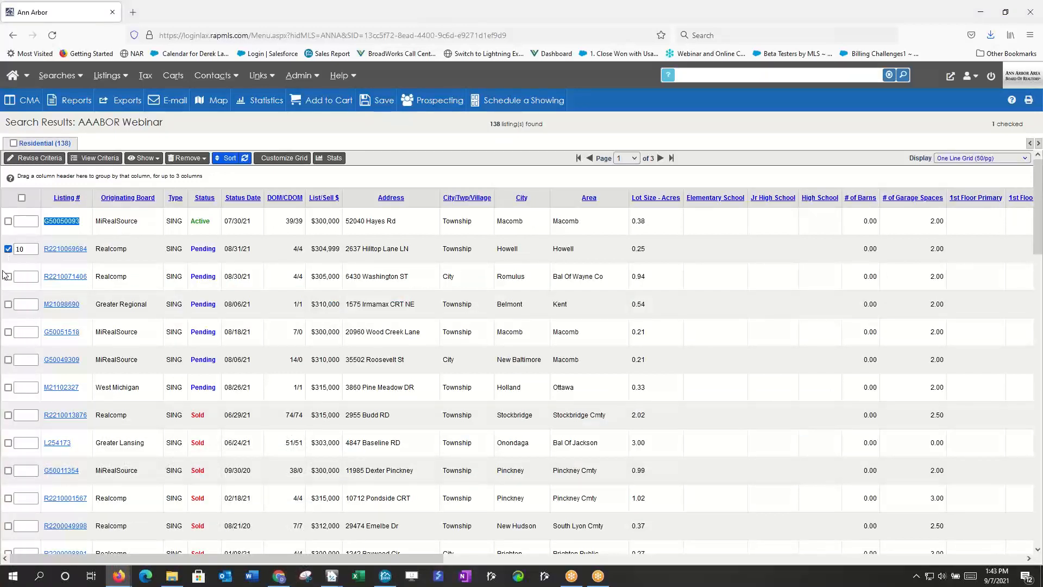
left_click(8, 277)
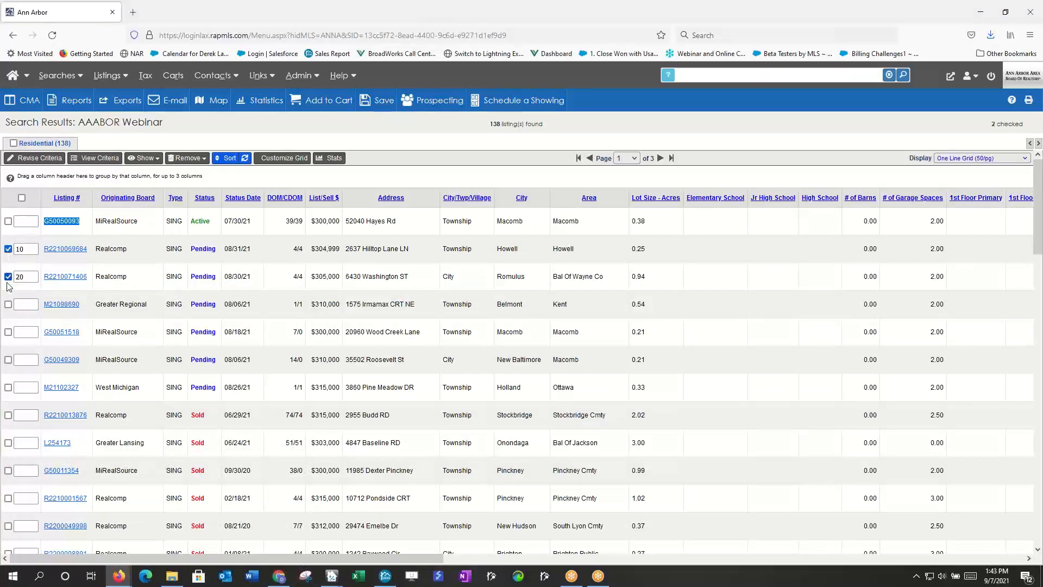
left_click(8, 332)
left_click(8, 359)
left_click(8, 387)
left_click(9, 415)
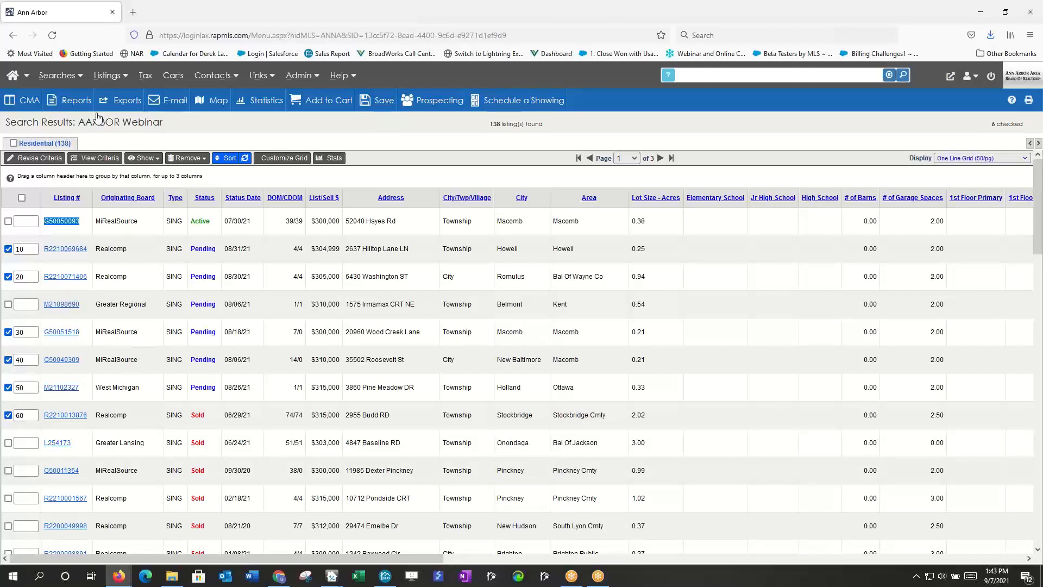
Step: Export the selected listings to a CSV file with the Stats Export option
left_click(124, 101)
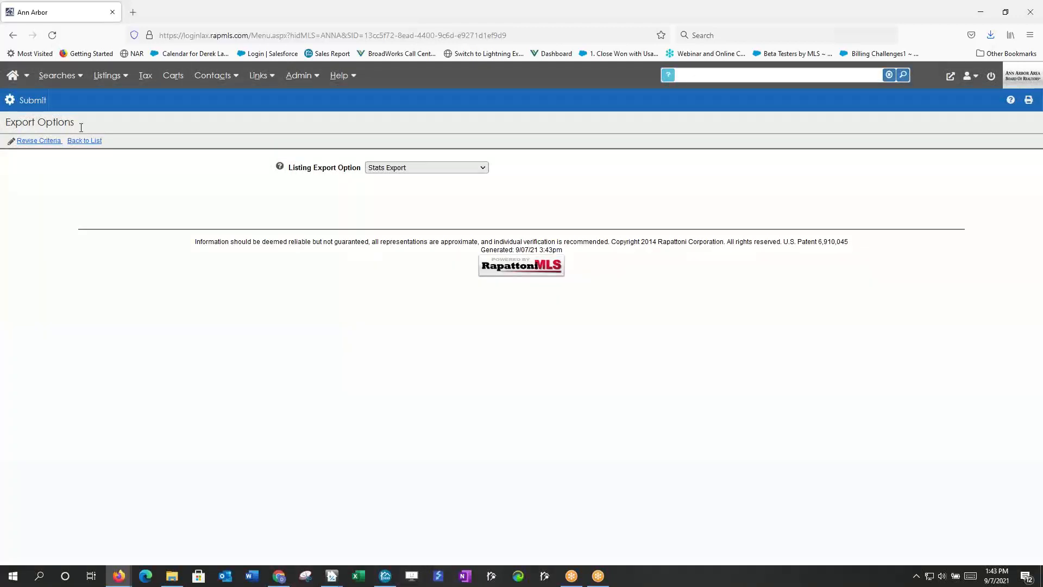
left_click(33, 102)
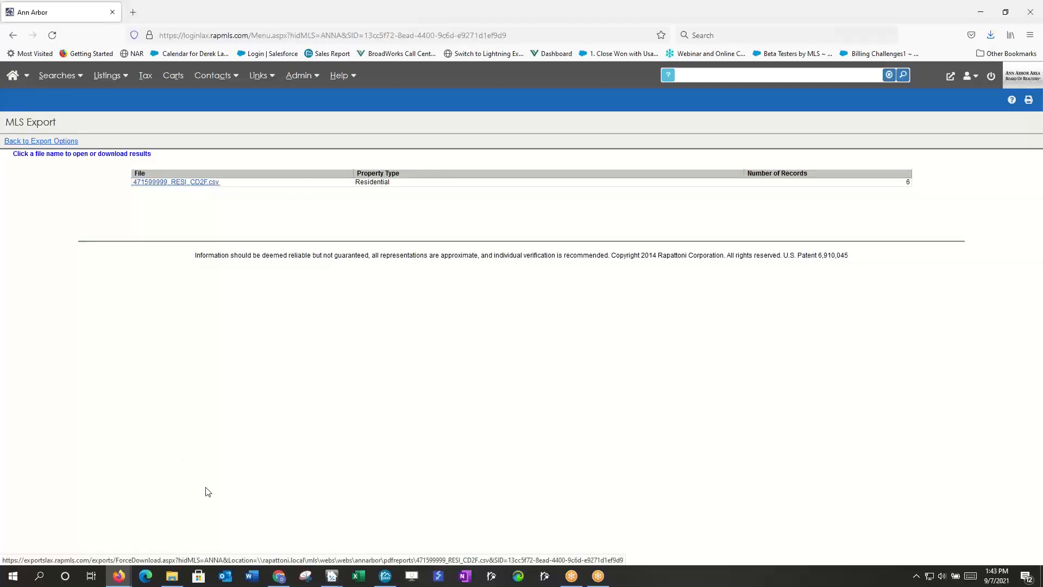
Step: Switch to DataMaster and open the sales grid of comparables in work file AAABOR2
left_click(385, 579)
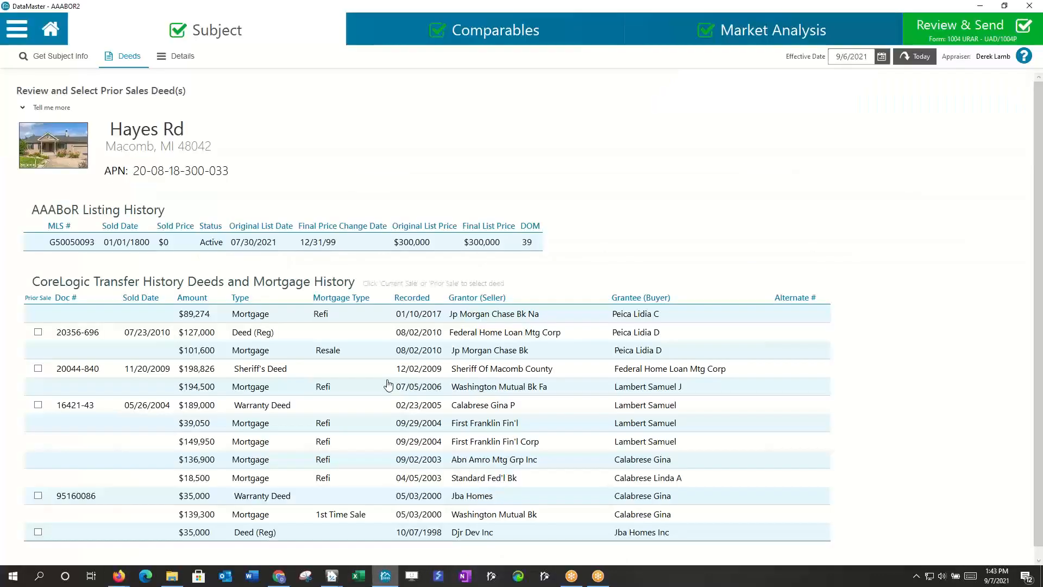
left_click(395, 44)
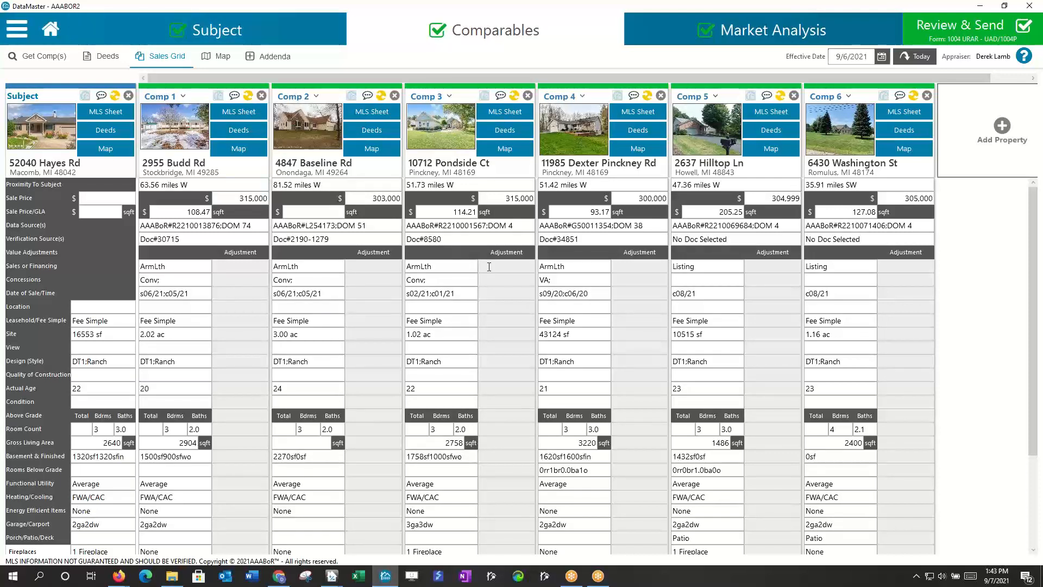
mouse_move(569, 144)
Step: Read through the MLS sheet of Comp 2 and close it without saving
left_click(372, 111)
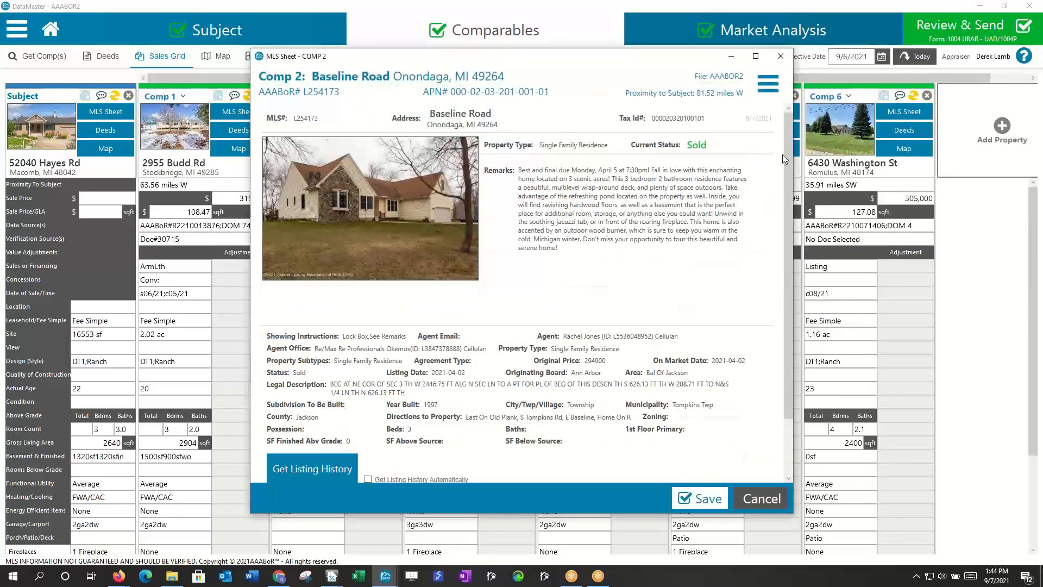
scroll(791, 163, "down", 1)
scroll(794, 173, "down", 3)
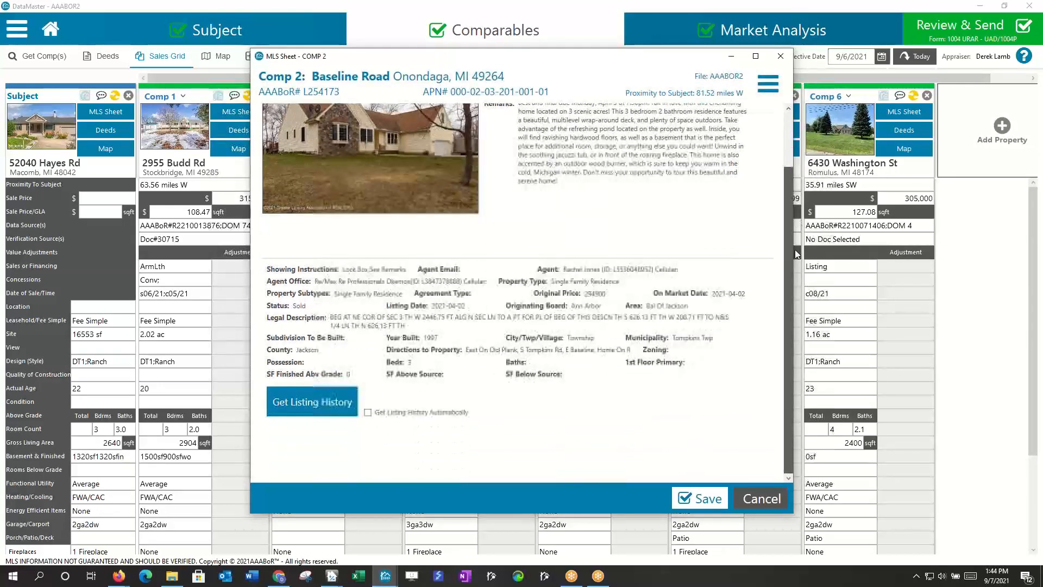
scroll(744, 137, "up", 3)
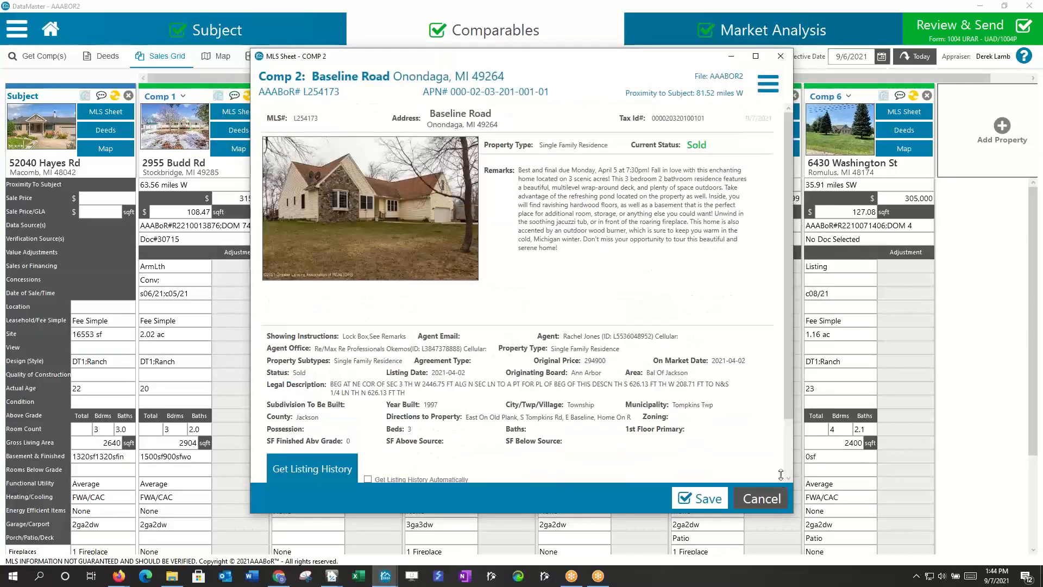
left_click(758, 496)
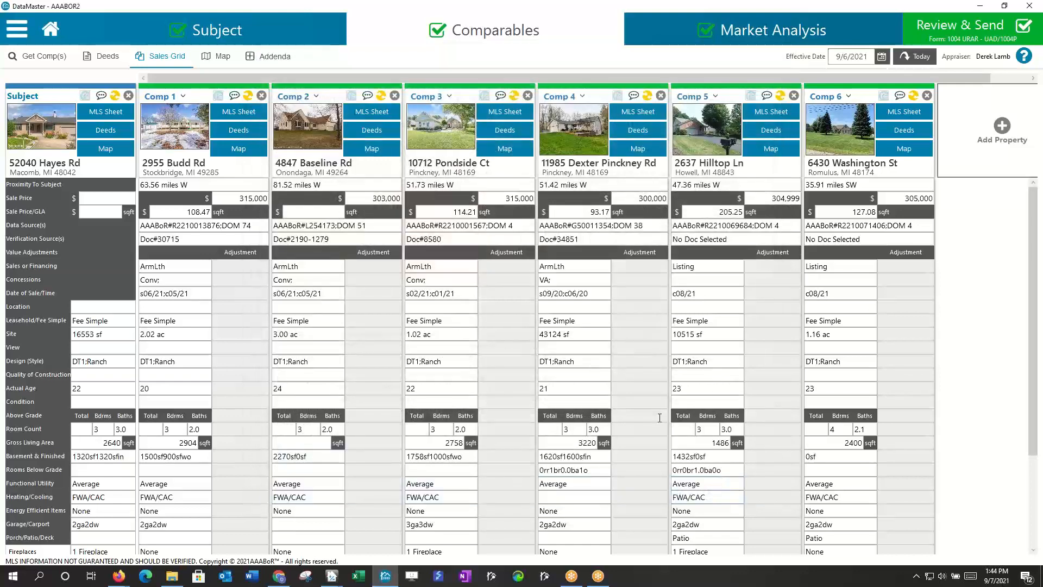
Step: Open the deed history of Comp 2 and try marking deed 2169-654 as its prior sale
left_click(368, 130)
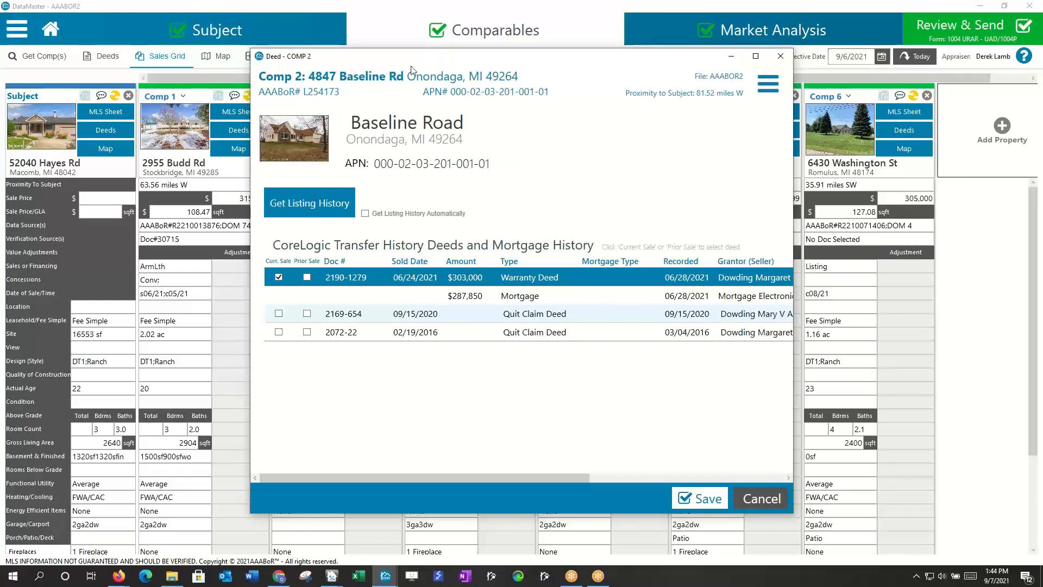
left_click_drag(412, 59, 455, 42)
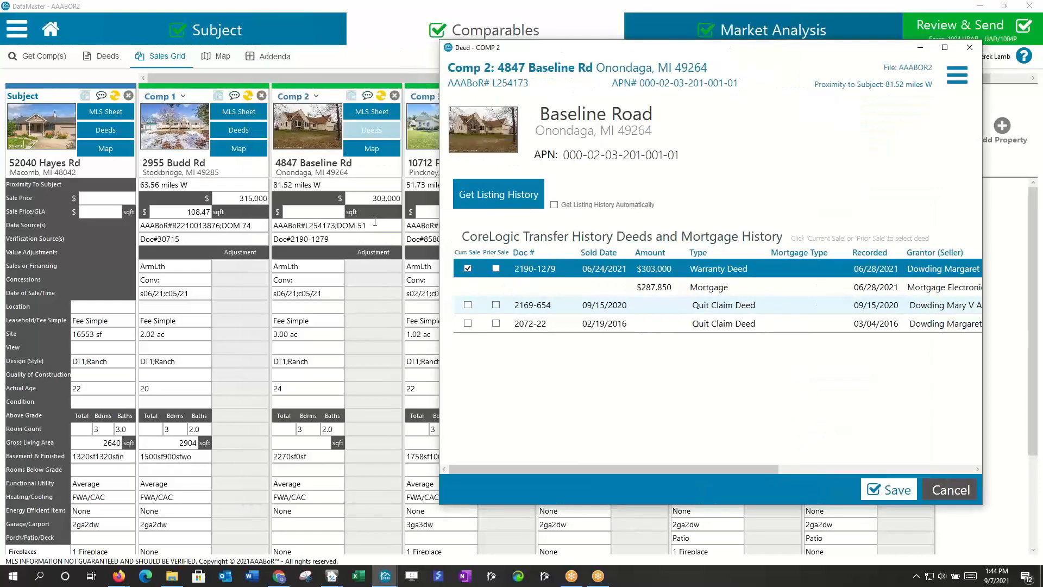
double_click(310, 238)
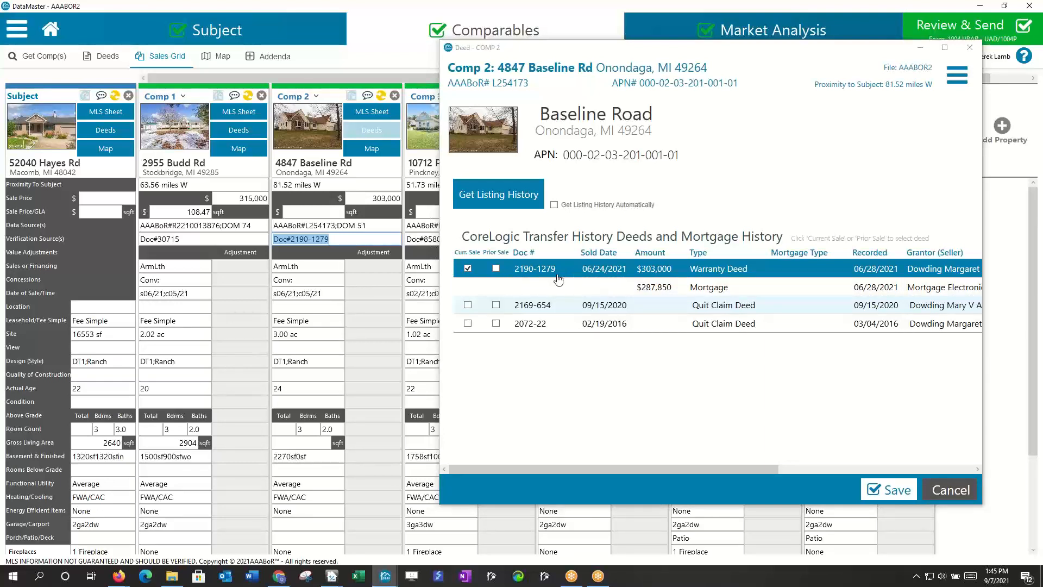
left_click(496, 306)
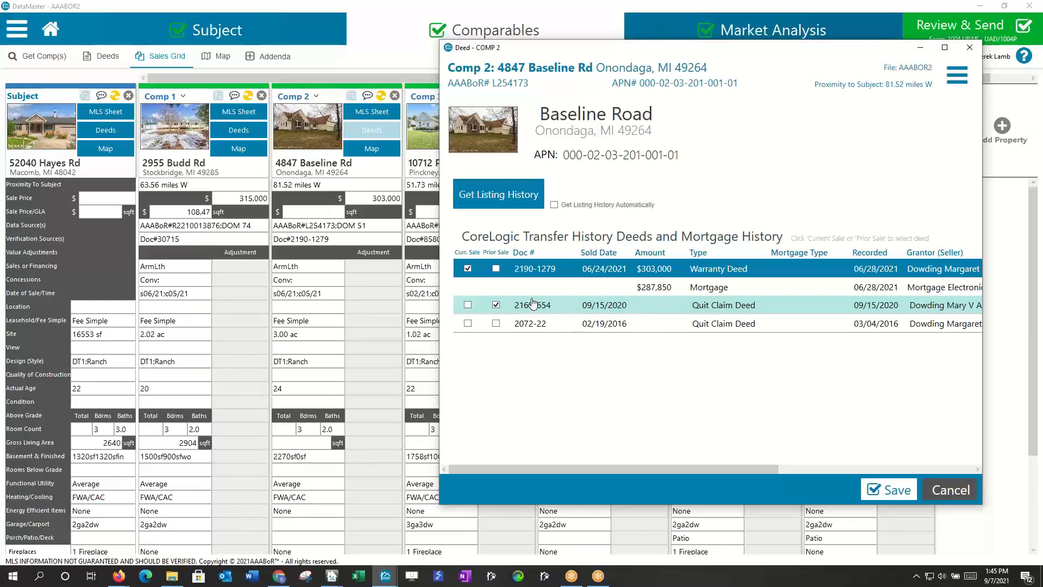
left_click(497, 303)
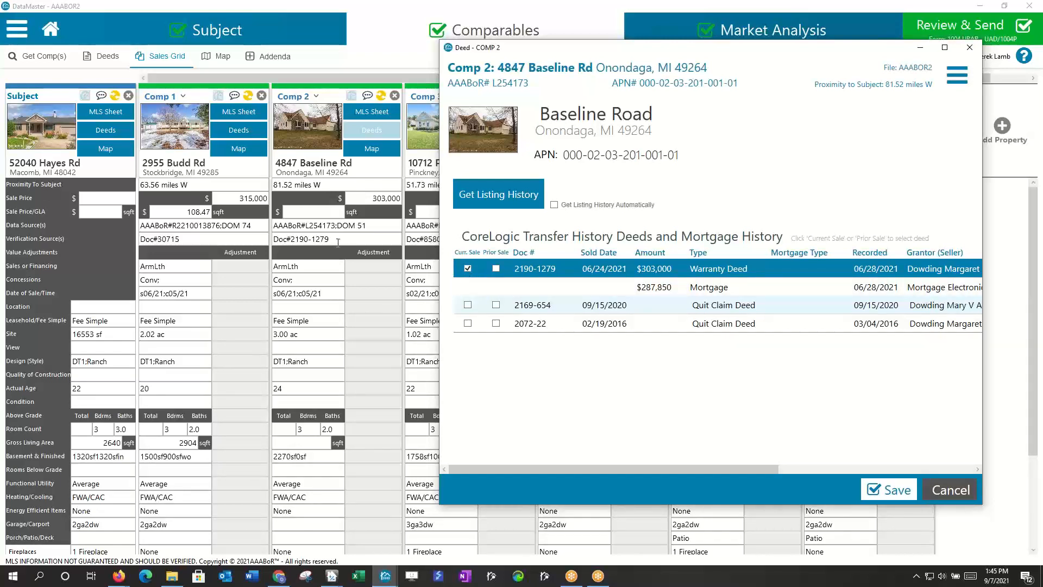
Step: Clear deed 2190-1279 as Comp 2's current sale to check the verification source in the grid, and select it again
left_click(300, 238)
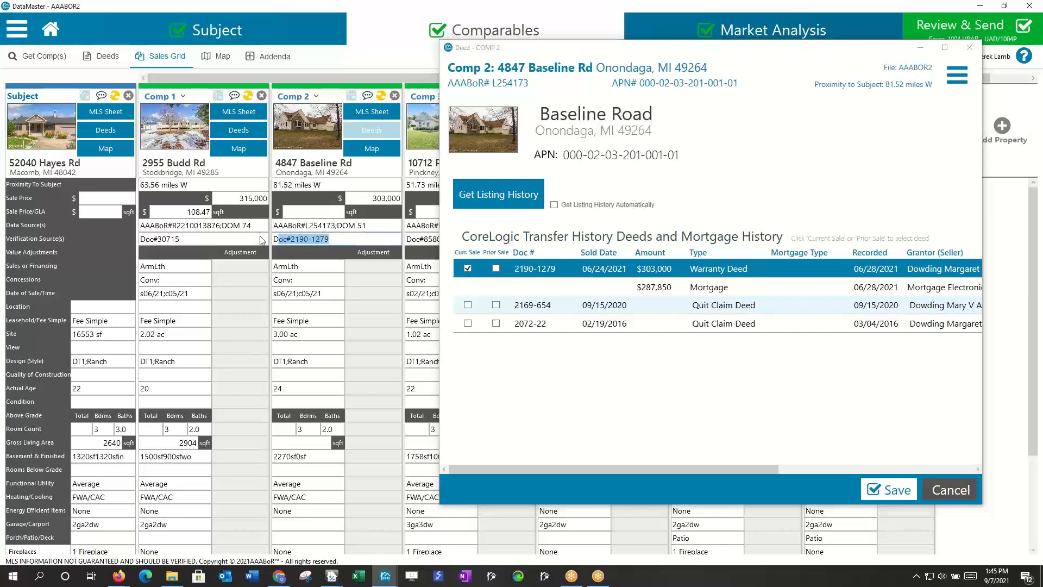
left_click(468, 268)
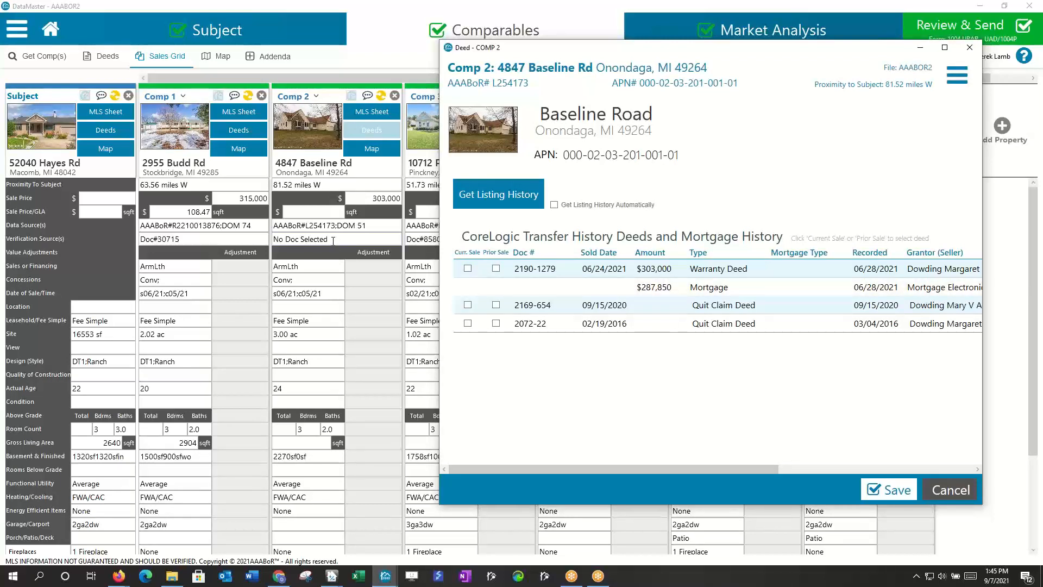
left_click(270, 241)
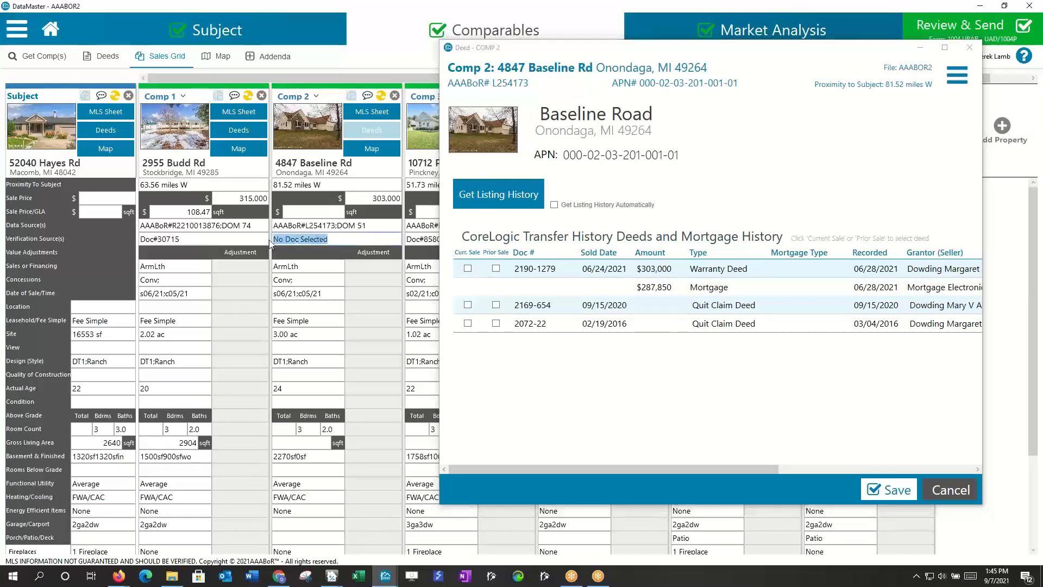
left_click(466, 275)
left_click(466, 270)
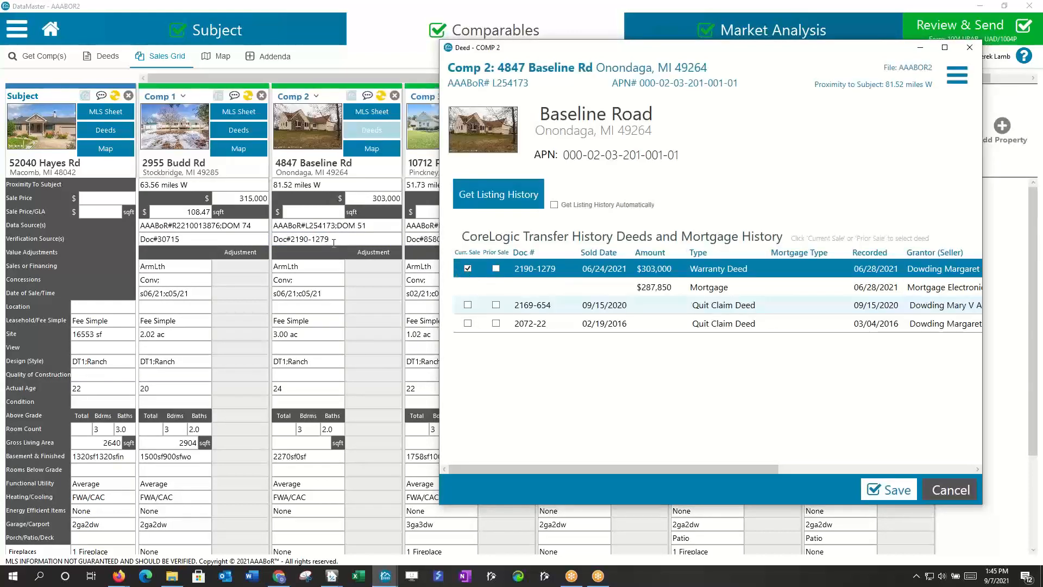
Step: Check Comp 2's data source and verification source entries in the grid, and close its deeds without saving
left_click_drag(374, 222, 251, 232)
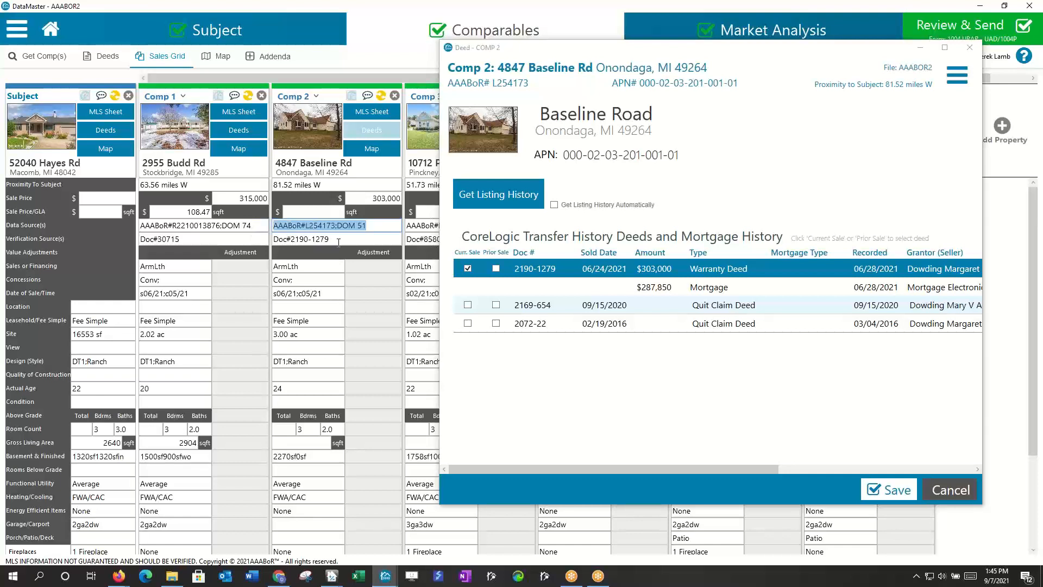
left_click_drag(339, 242, 265, 238)
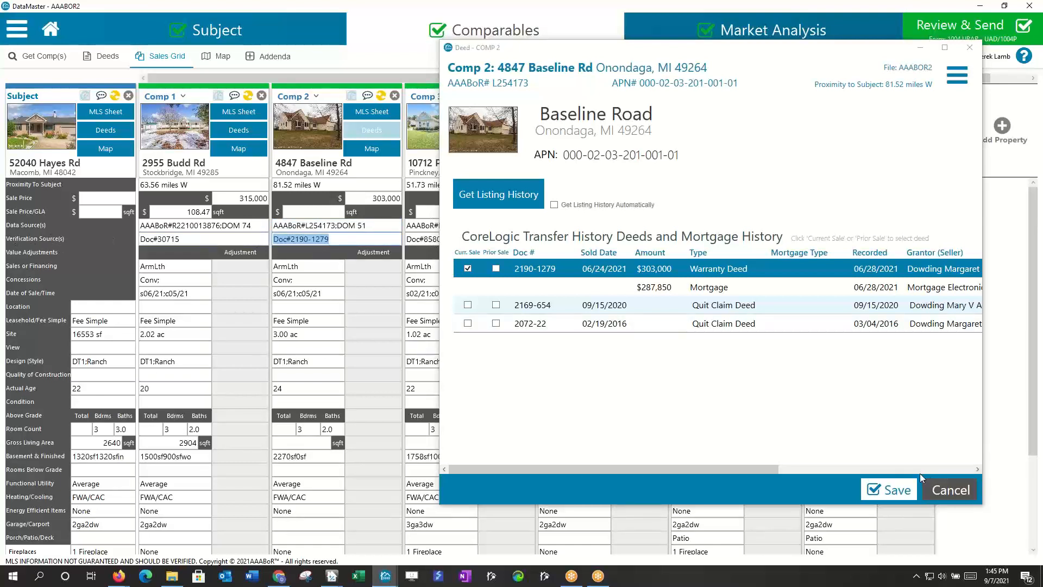
left_click(940, 491)
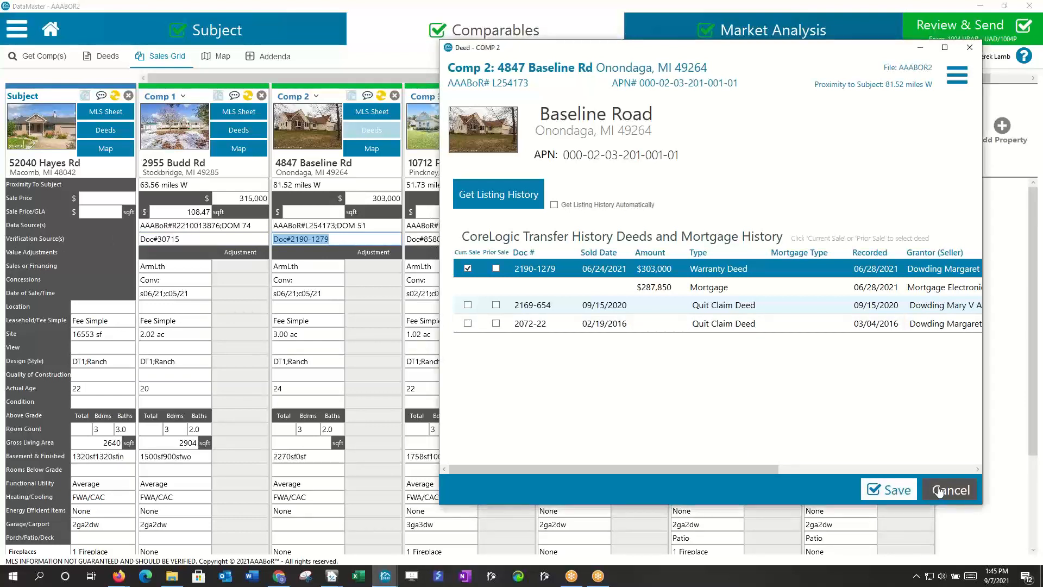
left_click(941, 491)
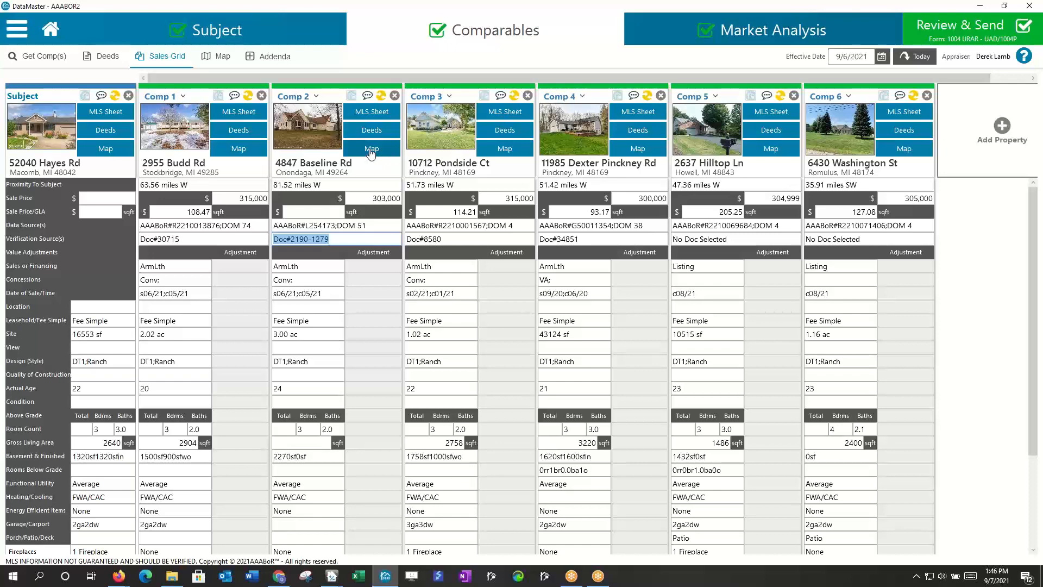
Step: View the property maps of Comp 3, rotate its street view, and close them without saving
left_click(499, 152)
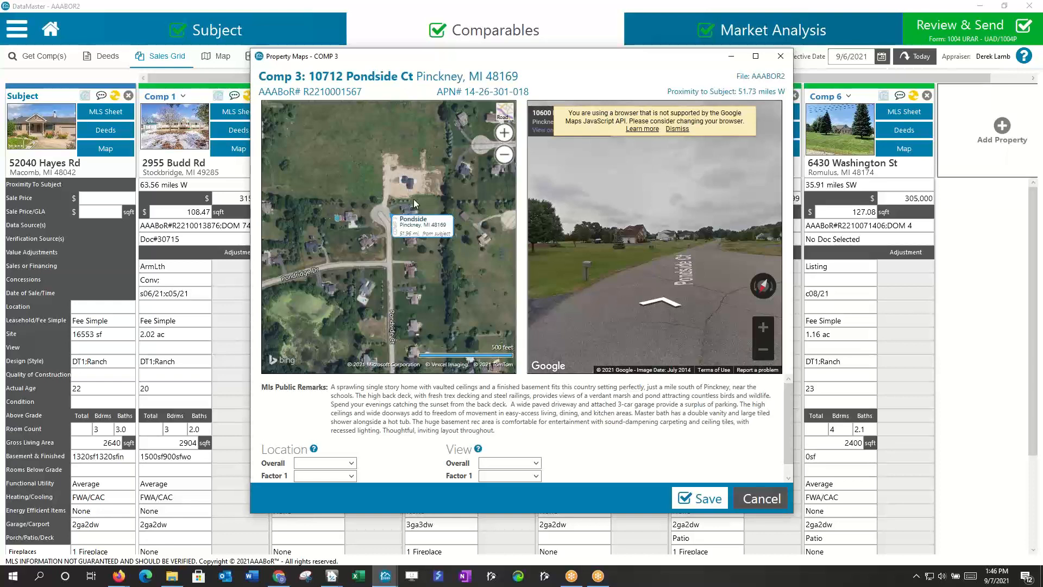
left_click(766, 288)
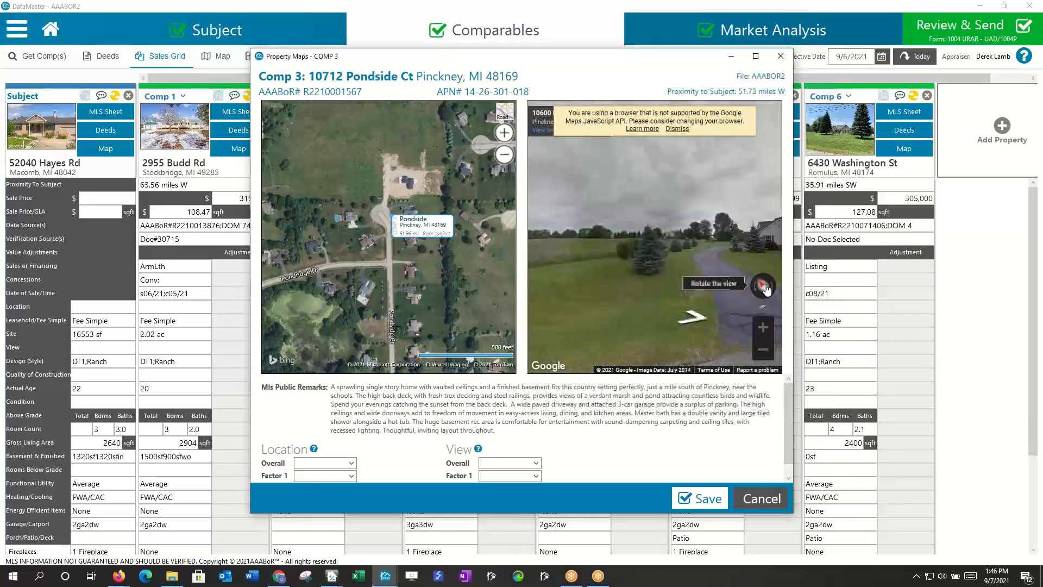
left_click(766, 288)
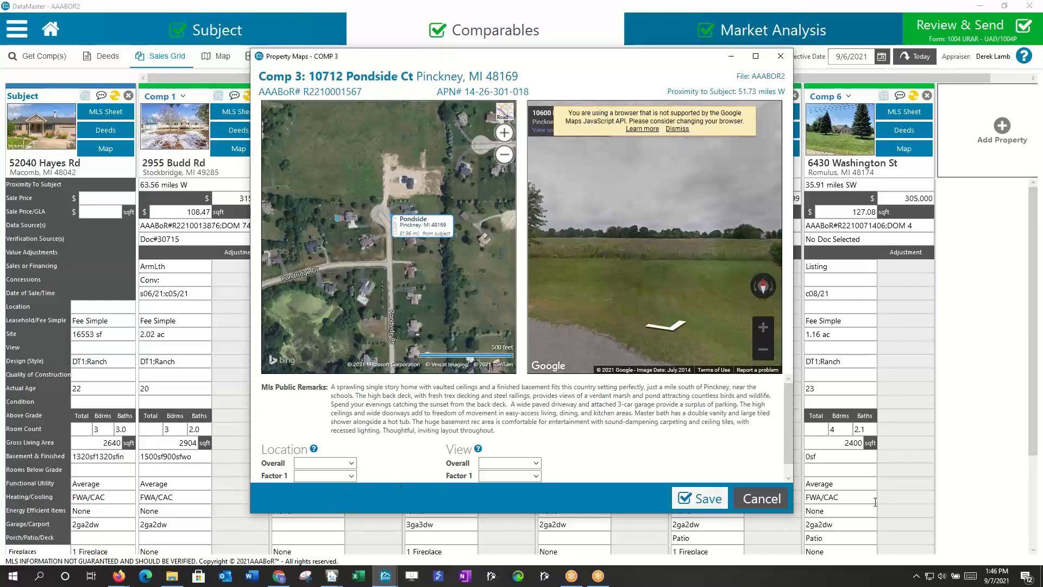
left_click(756, 503)
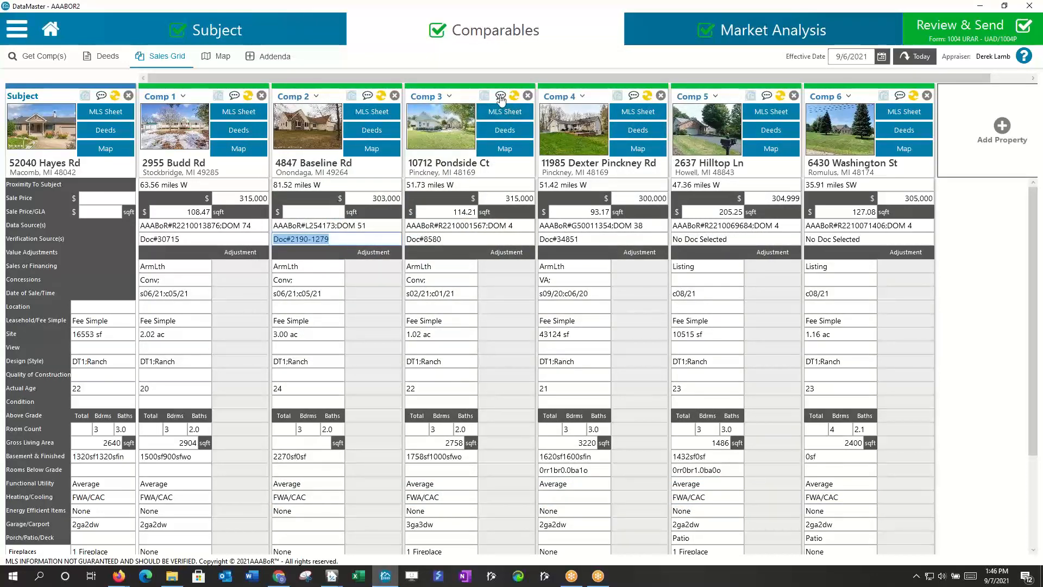
Step: In Comp 3's addendum, enter the location comment "Note $5,000 adjustment to this comp was because it backs on to a live RR track." and save
left_click(500, 97)
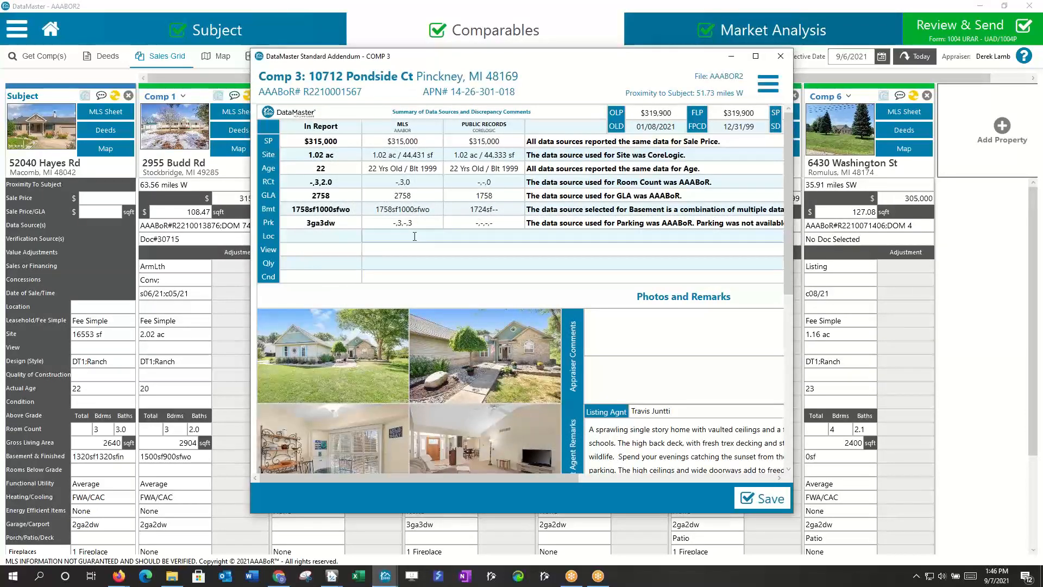
left_click(414, 236)
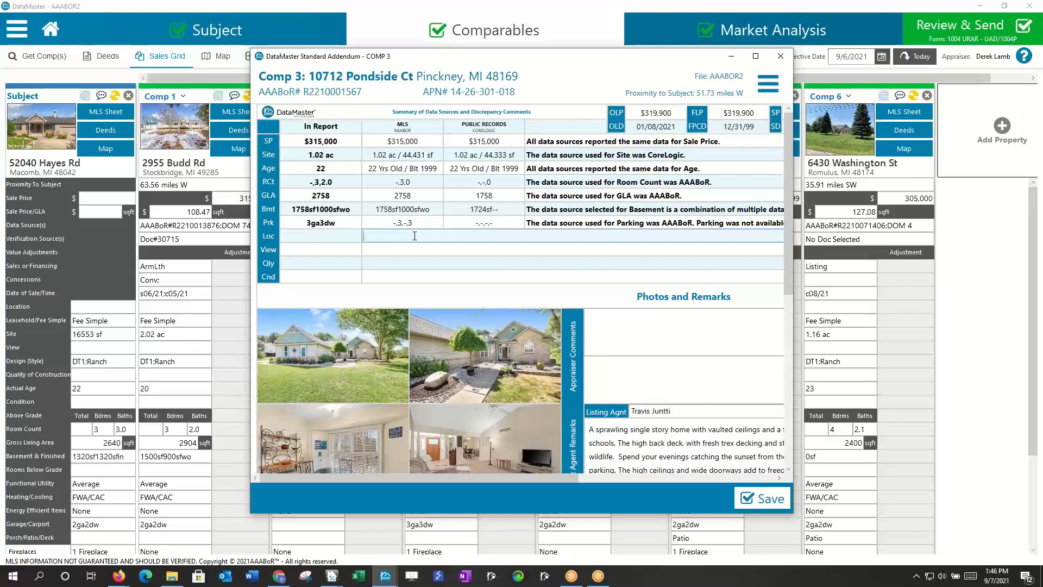
type("Note")
type("$5,000 adjustment to this cm")
key("BackSpace")
type("omp was")
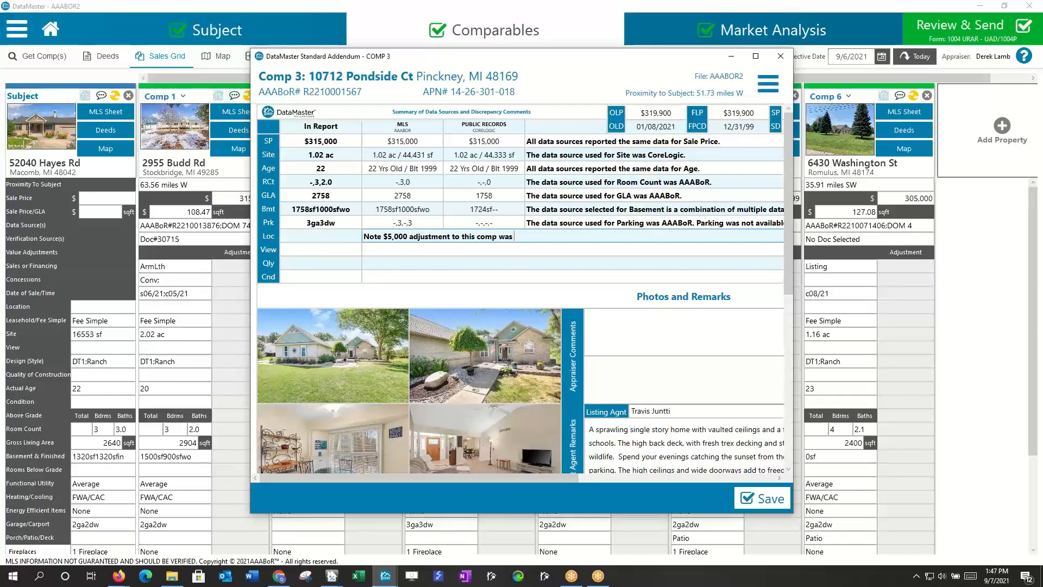
type(" because it backs on to a live4")
key("BackSpace")
type("RR track.")
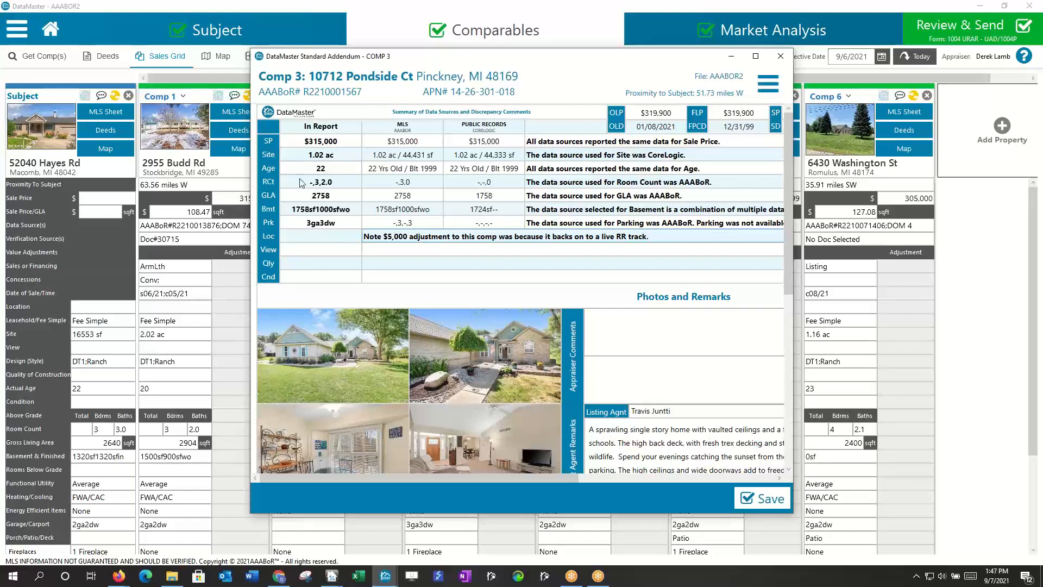
left_click(744, 505)
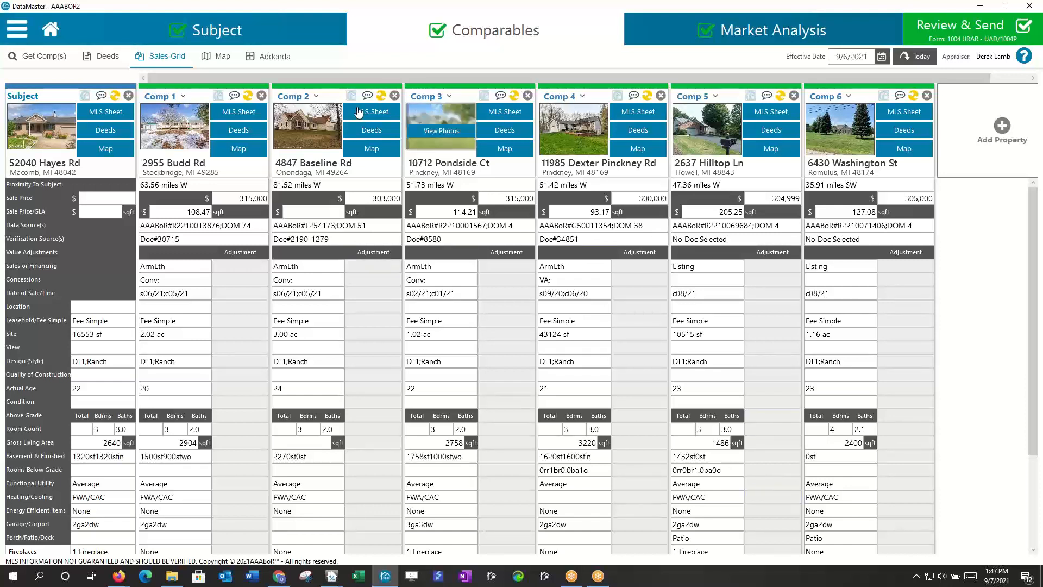
Step: Review Comp 3's discrepancy list, try the public records value No for CarStorageAttached, restore Yes, and close without saving
left_click(514, 96)
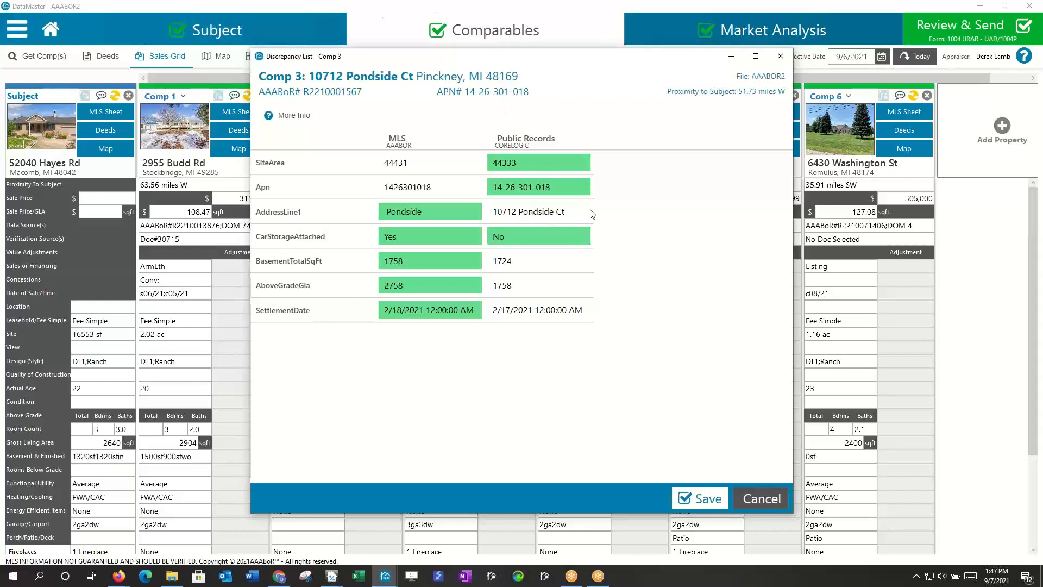
left_click(481, 168)
left_click(513, 169)
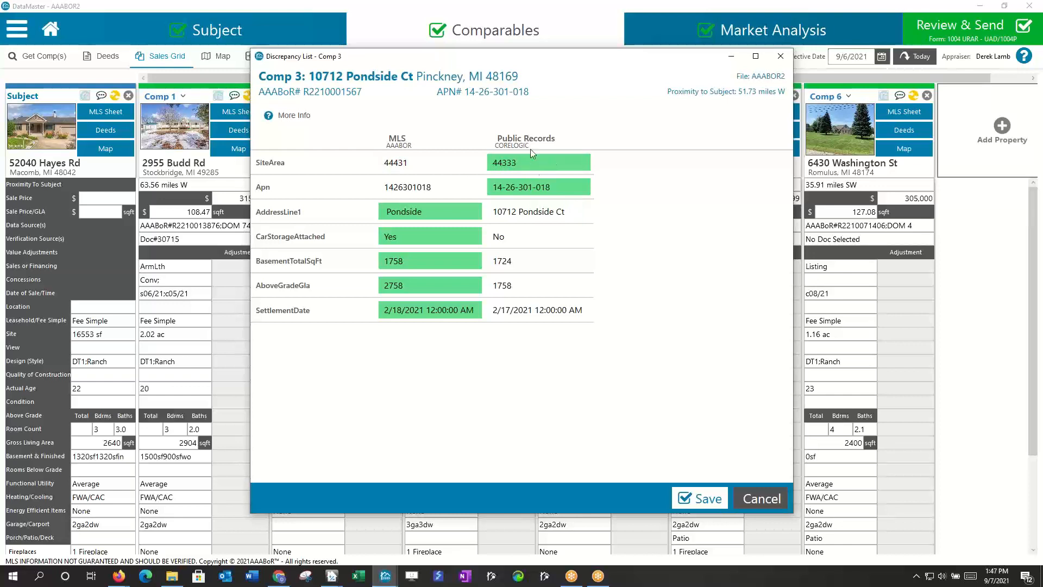
left_click(456, 187)
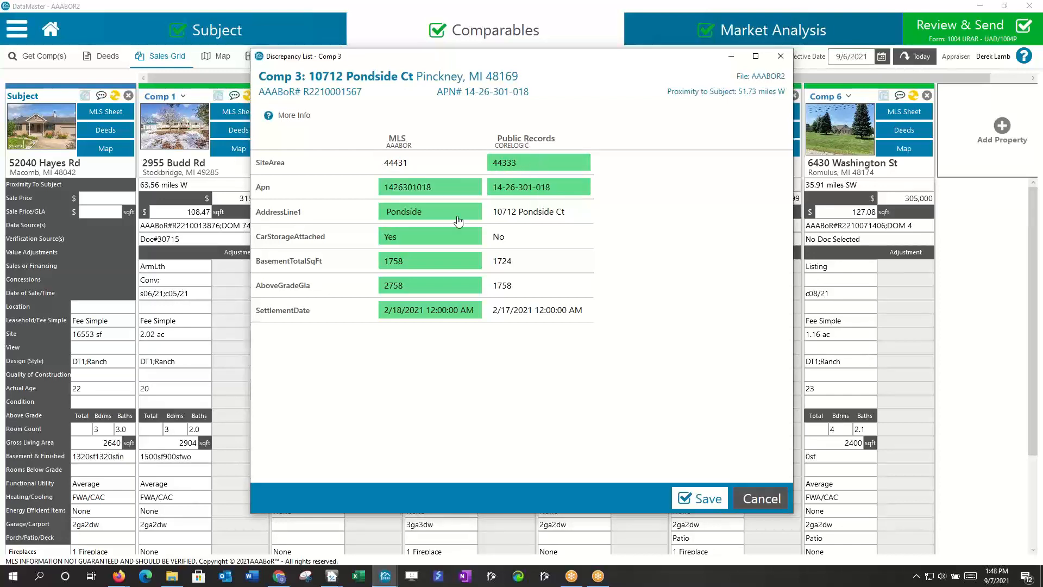
left_click(532, 216)
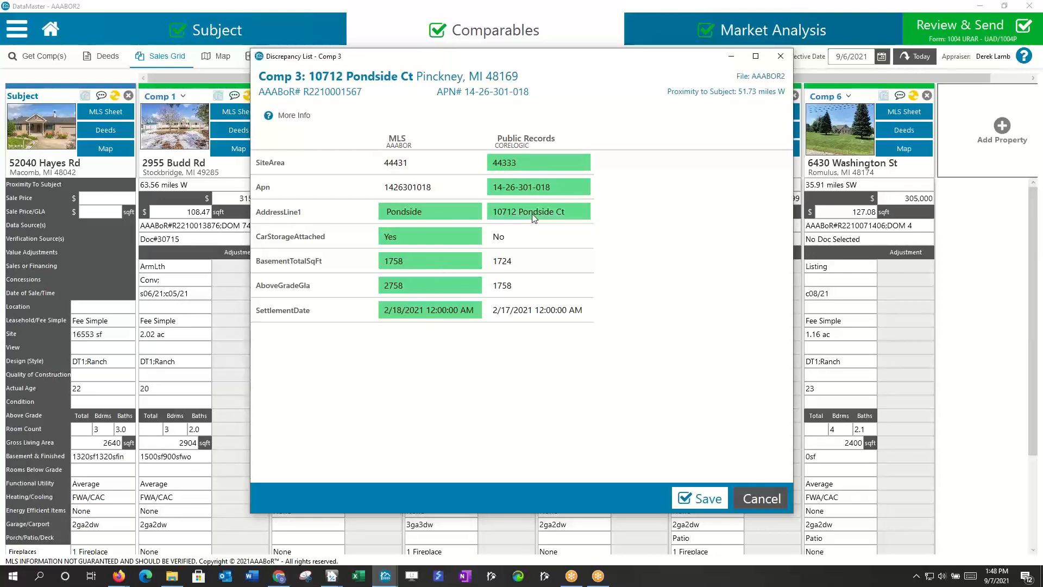
left_click(520, 243)
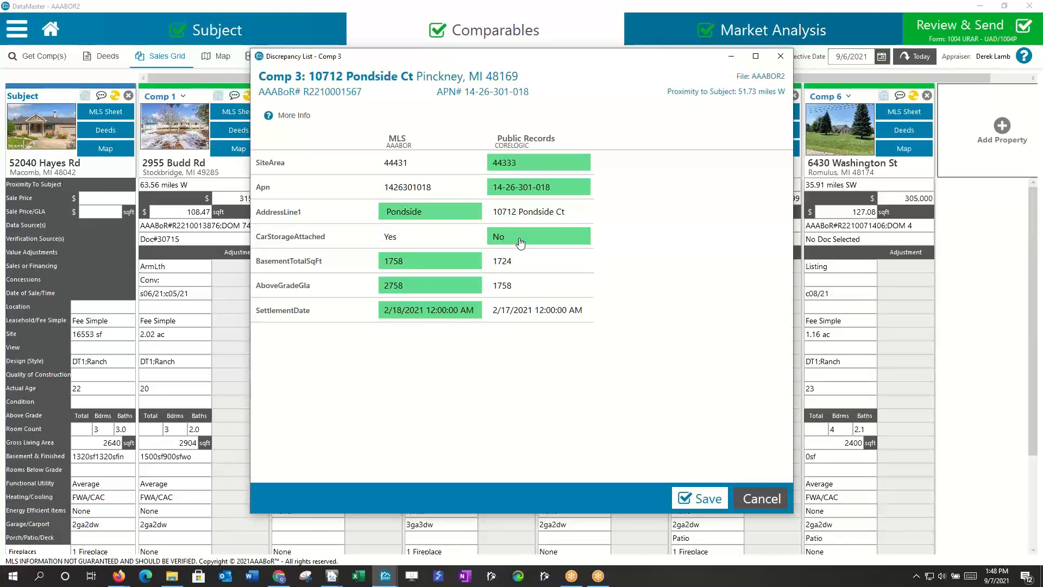
left_click(450, 243)
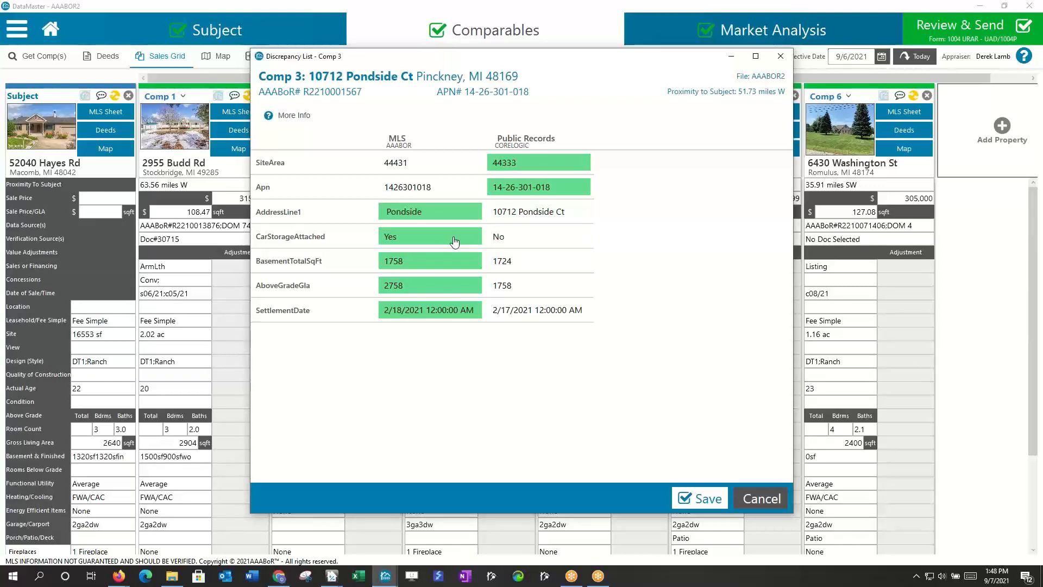
left_click(761, 495)
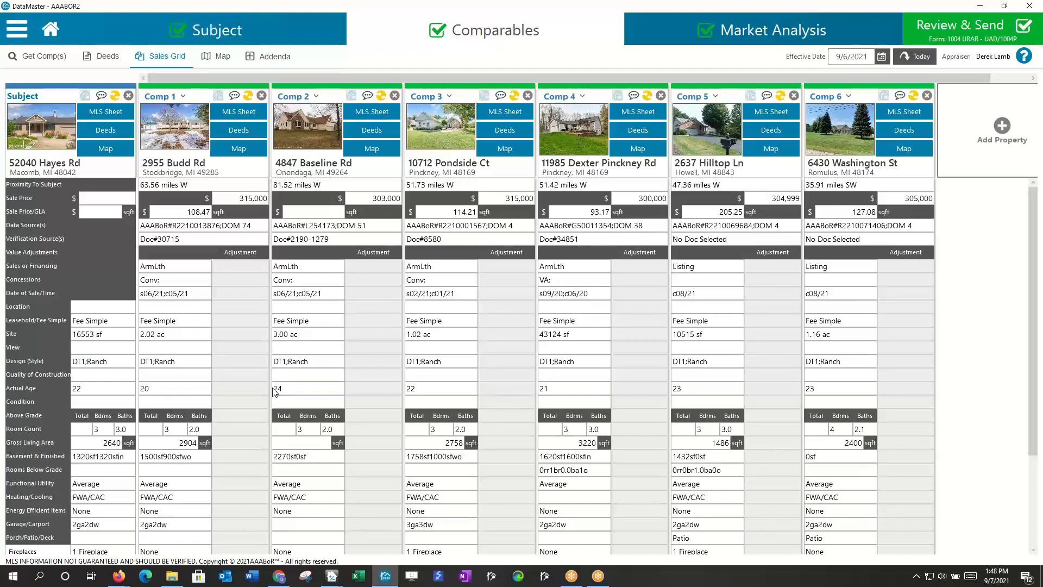
Step: Examine the lower rows of the sales grid, including the Fireplaces label and the subject's heating/cooling entry
scroll(346, 225, "down", 1)
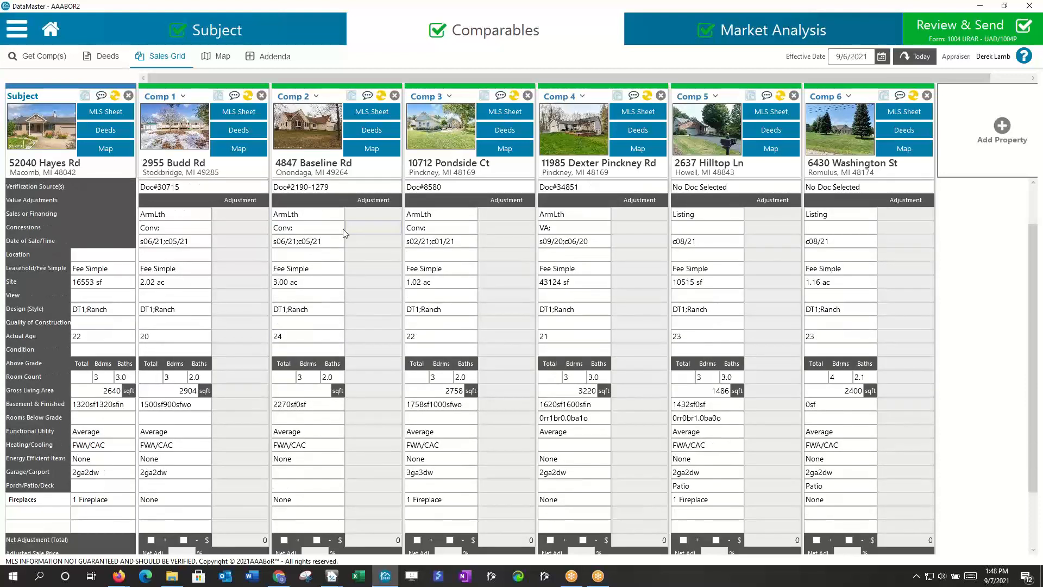
left_click_drag(44, 503, 3, 501)
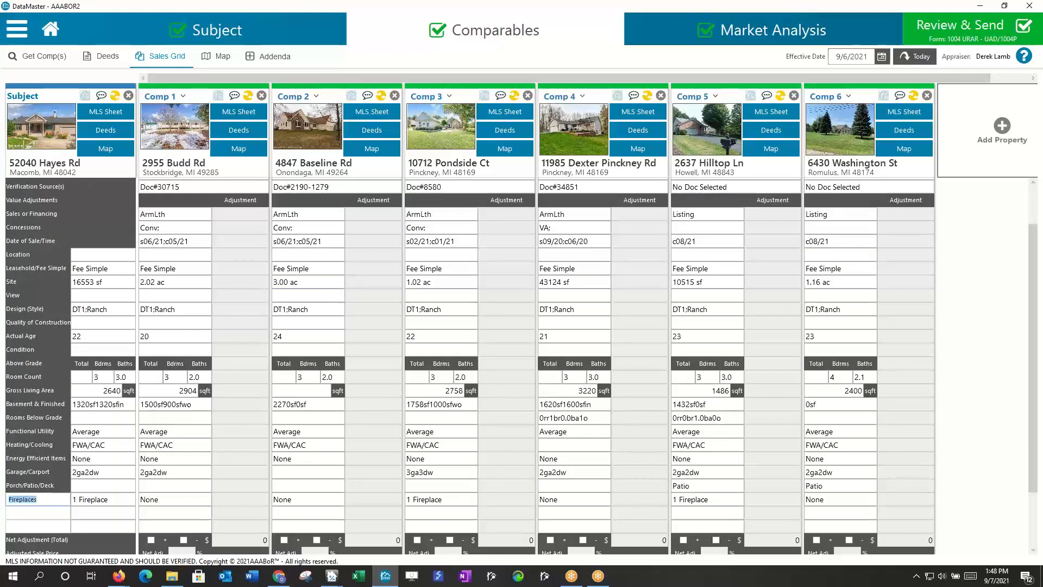
left_click(50, 511)
left_click_drag(43, 501, 3, 501)
left_click_drag(110, 447, 32, 461)
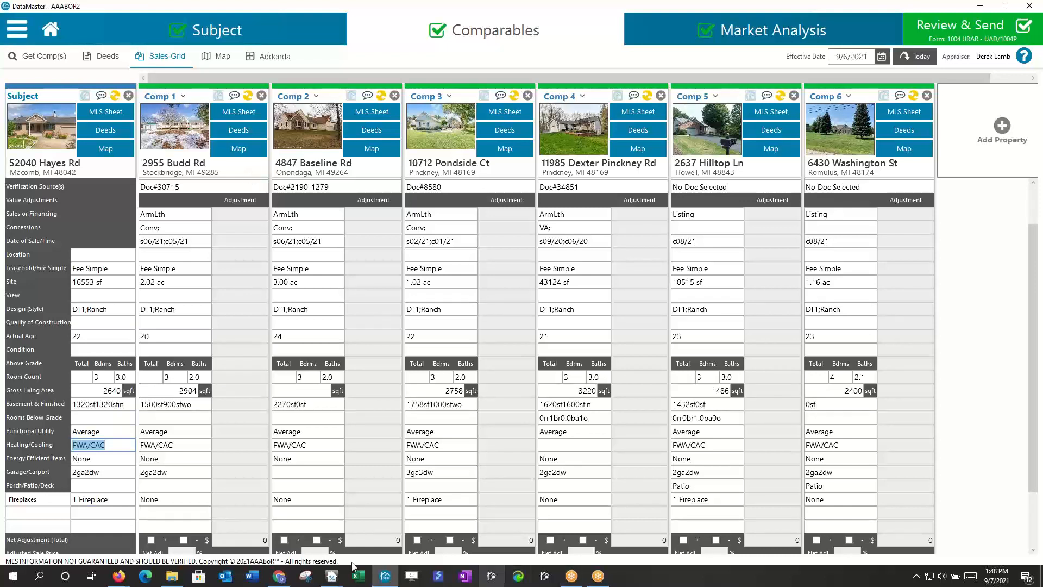
Step: Switch to the Ann Arbor MLS in Firefox and return from the export options to the search results
mouse_move(119, 576)
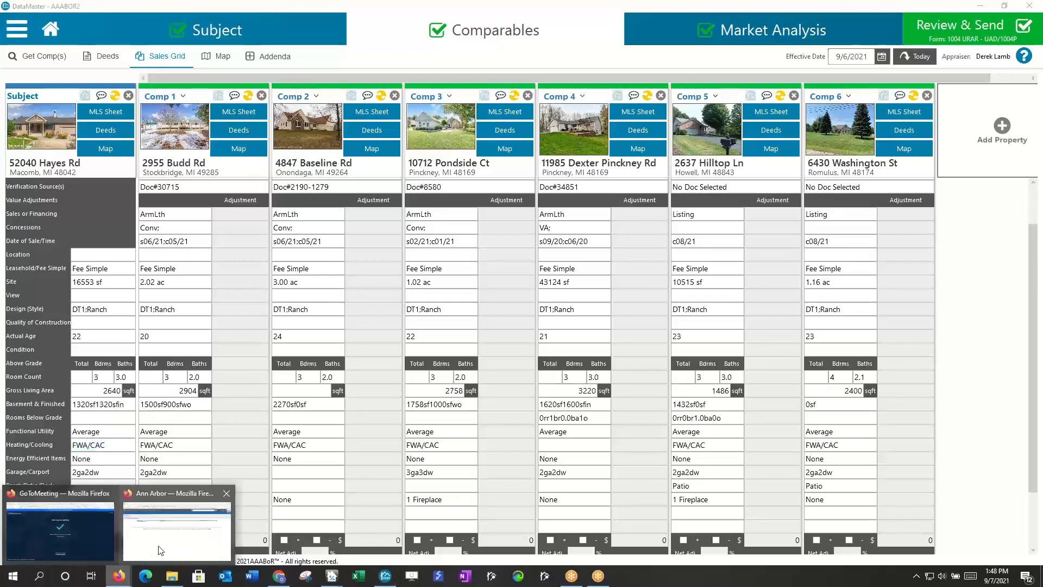
left_click(161, 549)
left_click(12, 38)
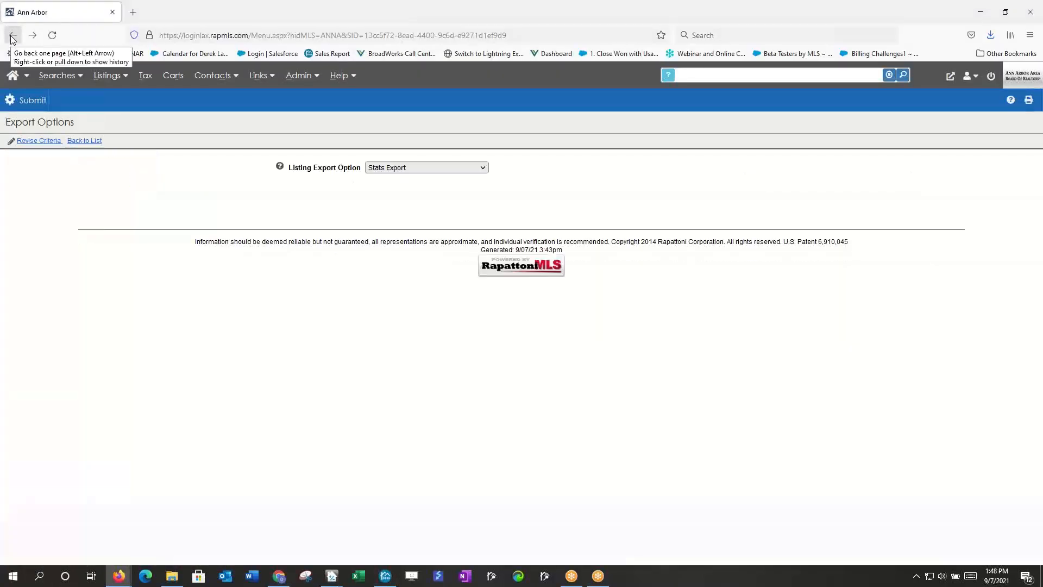
left_click(12, 38)
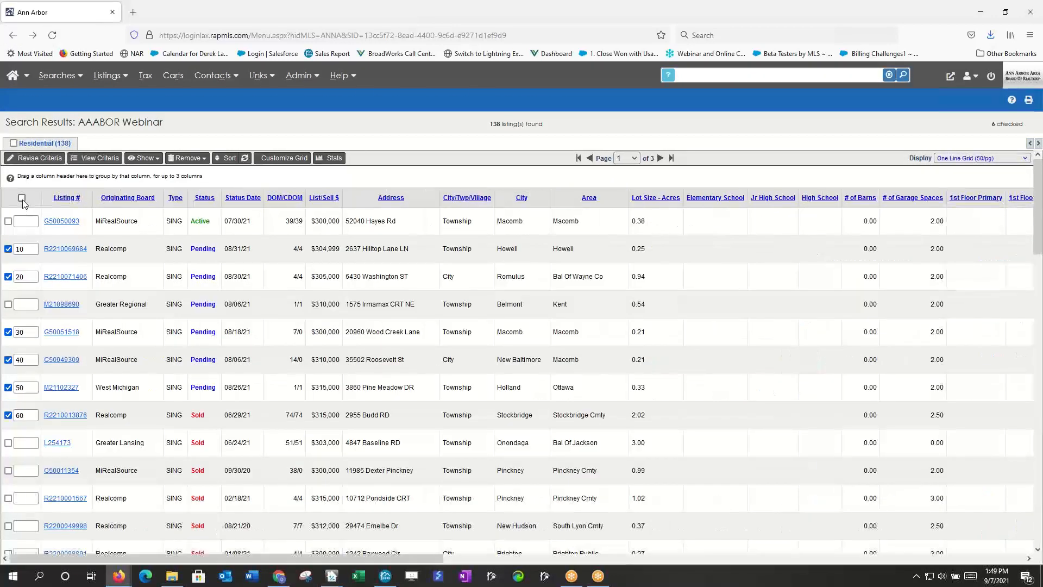
Step: Select every residential listing on all three pages of the AAABOR Webinar search results
left_click(22, 198)
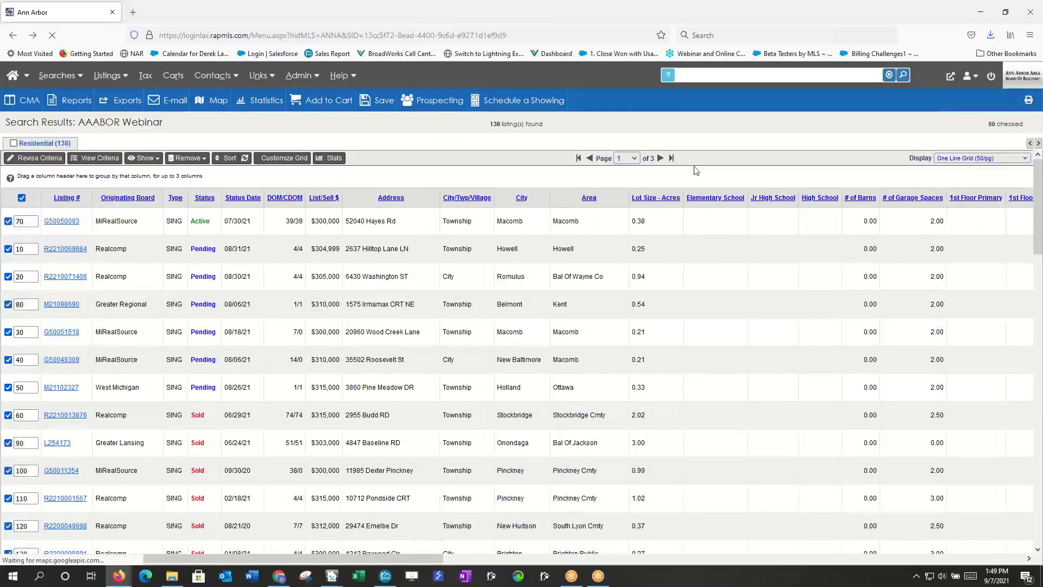
left_click(635, 158)
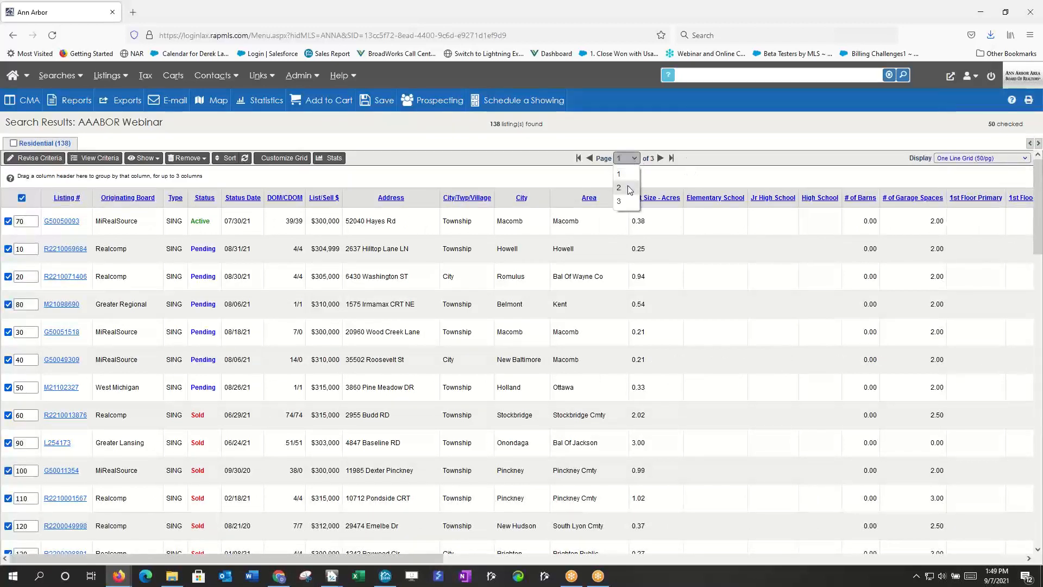
left_click(448, 184)
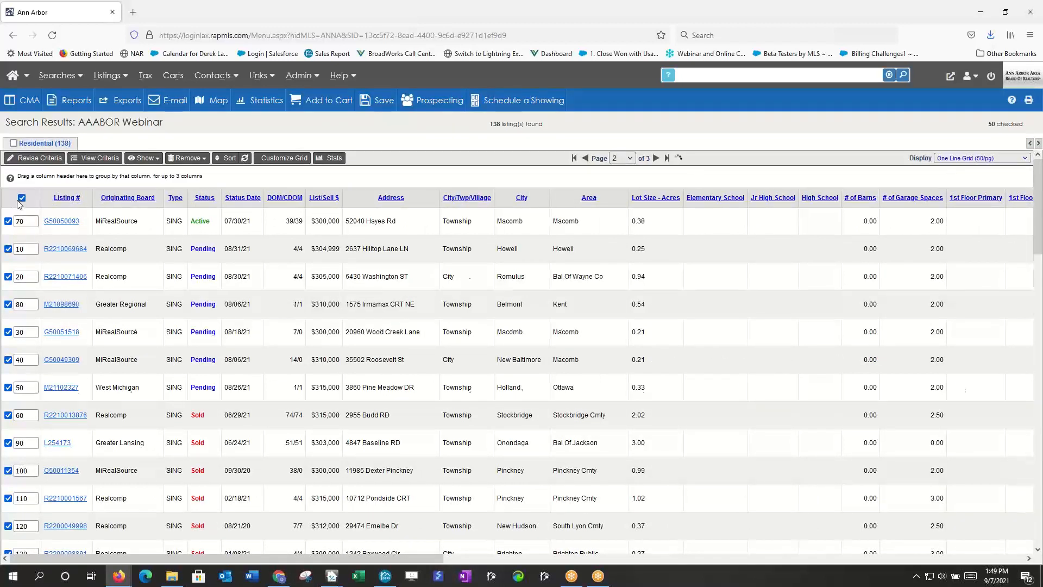
left_click(21, 198)
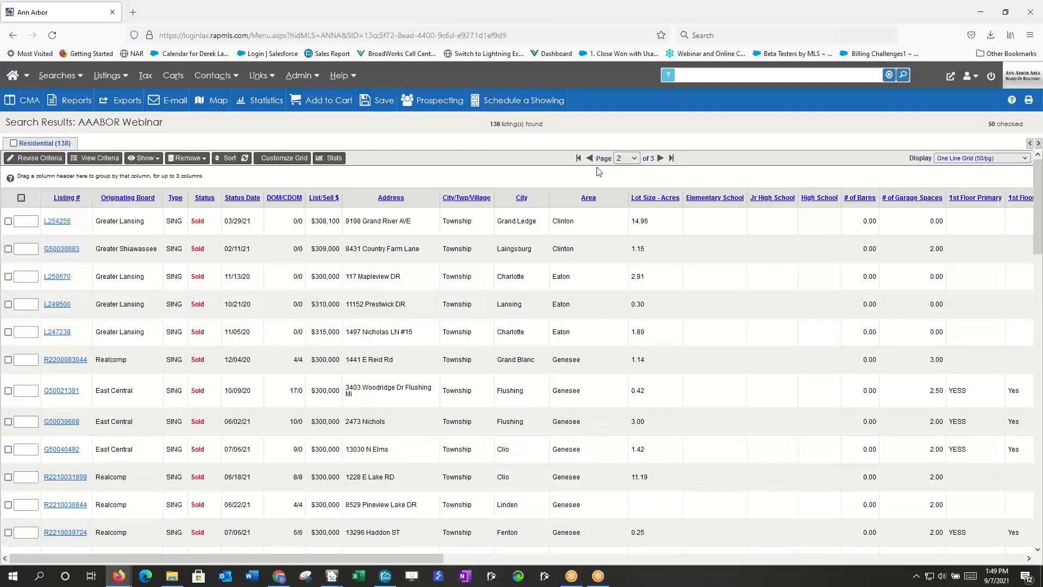
left_click(629, 159)
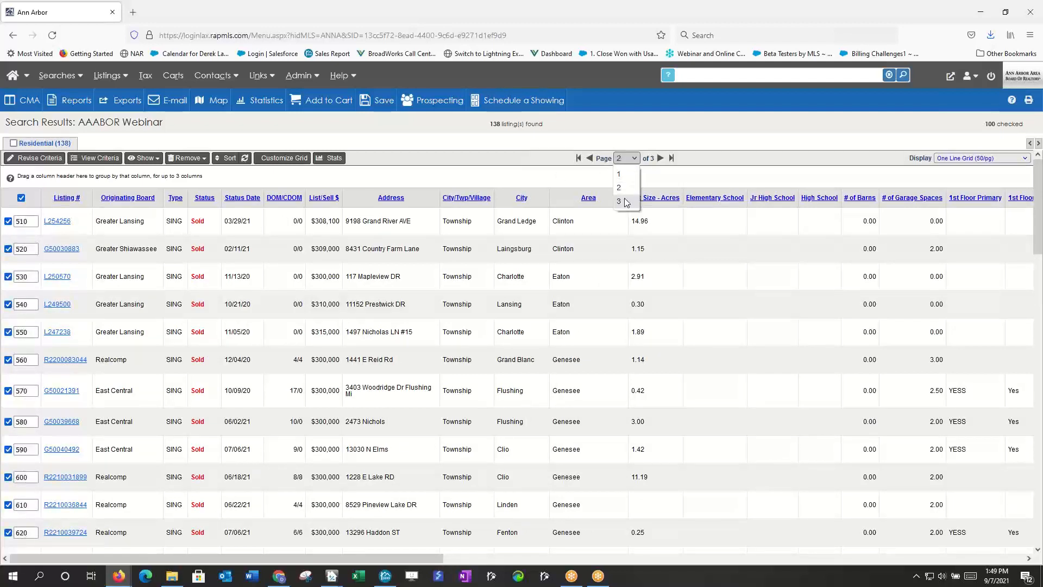
left_click(627, 202)
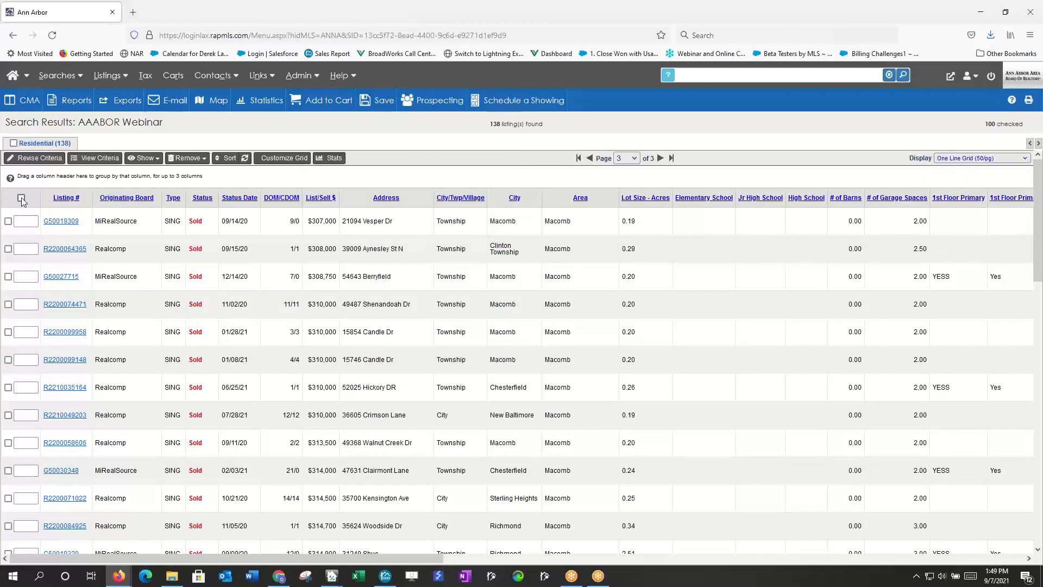
left_click(22, 198)
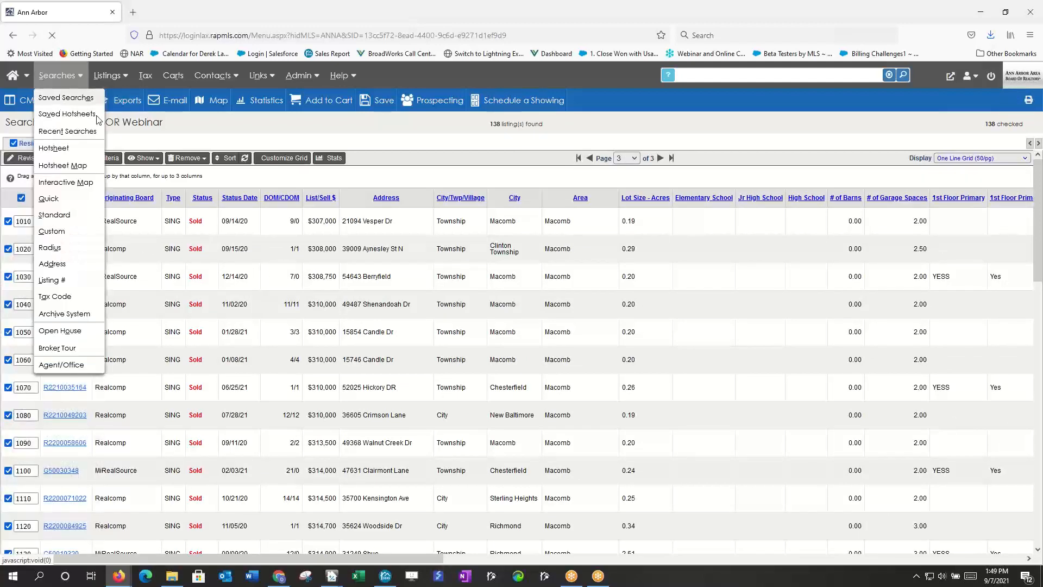
Step: Generate a Stats Export file of the selected listings and switch back to DataMaster
left_click(131, 102)
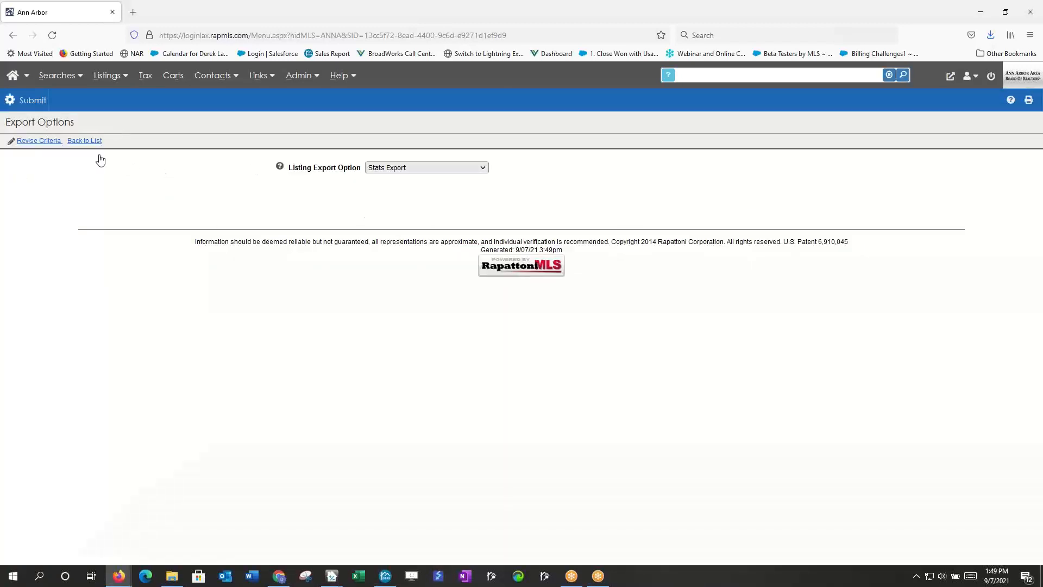
left_click(36, 103)
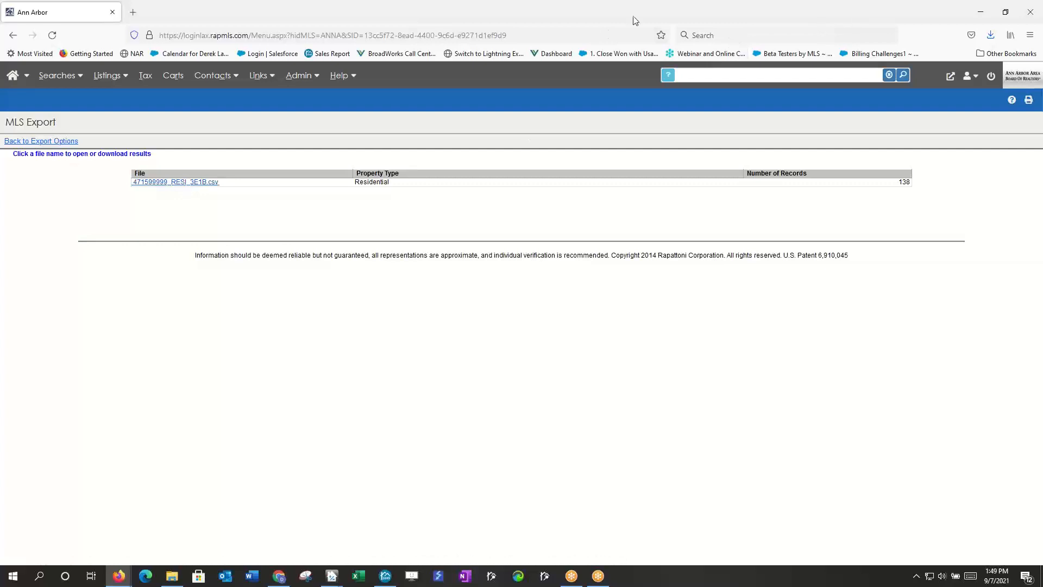
left_click(981, 12)
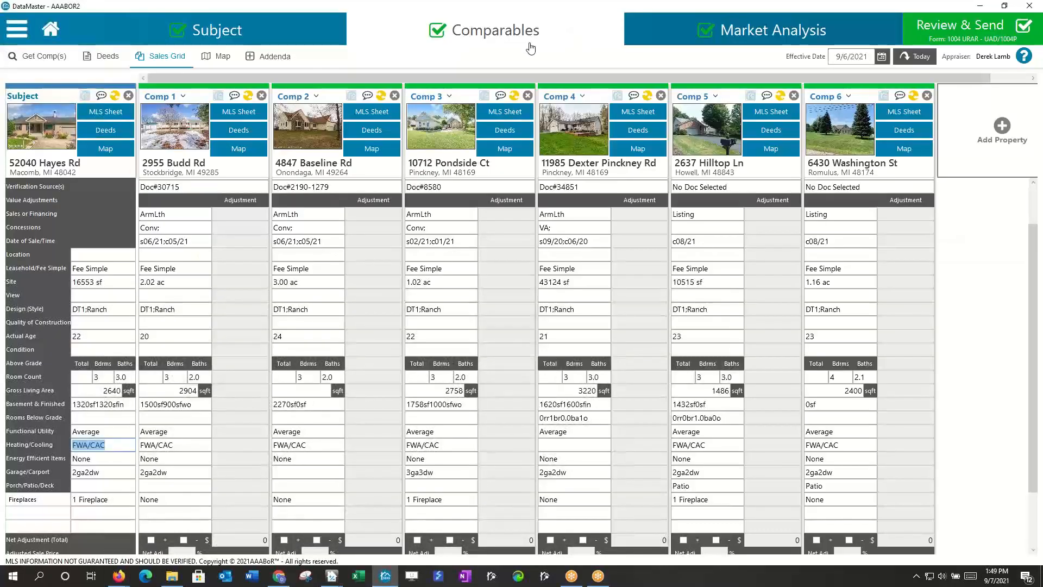
Step: Review the Market Analysis 1004 MC form and its seller concessions comment, trying Declining for the Total Sales trend and restoring Stable
left_click(657, 37)
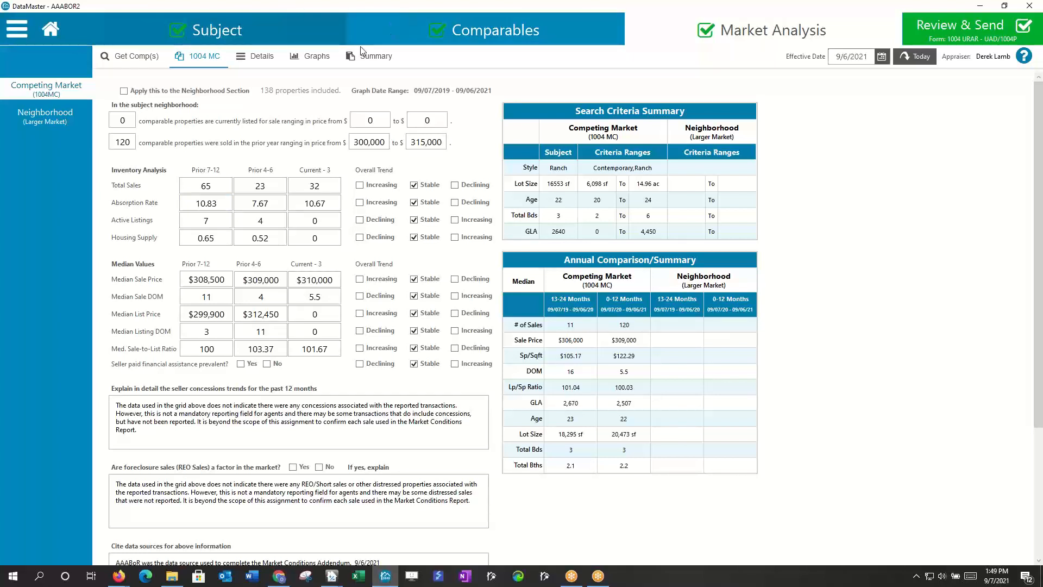
left_click(209, 448)
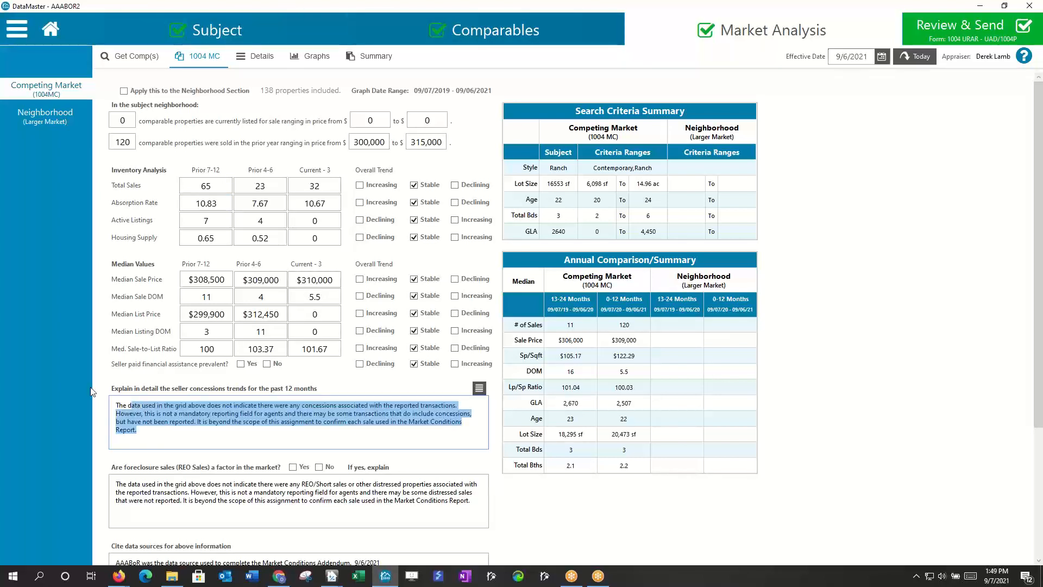
left_click(416, 187)
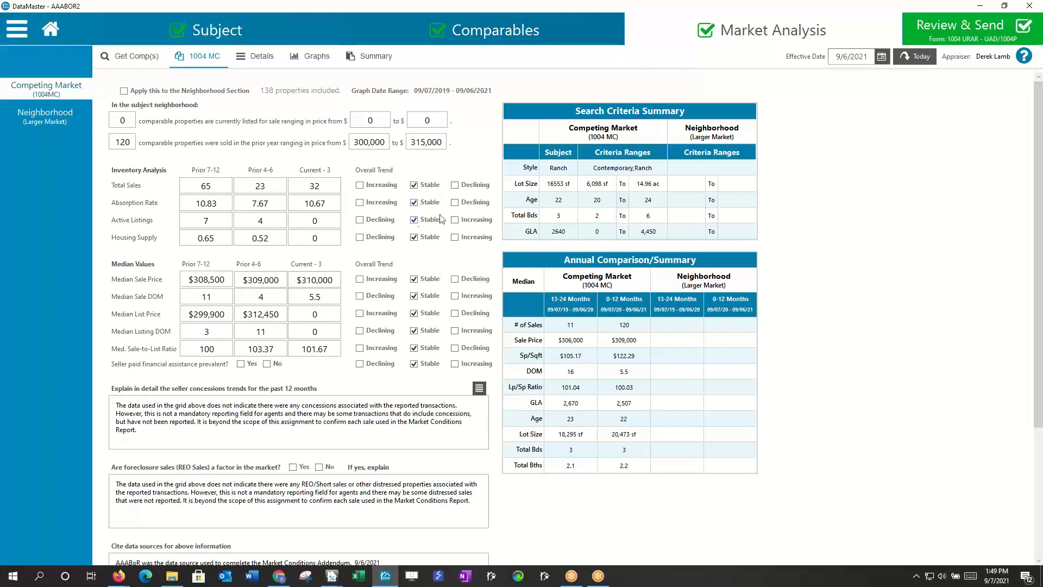
left_click(455, 185)
left_click(415, 185)
Step: Examine the competing market graphs and the 7-12 Months property details, and return through the 1004 MC form to the comparables' sales grid
left_click(312, 64)
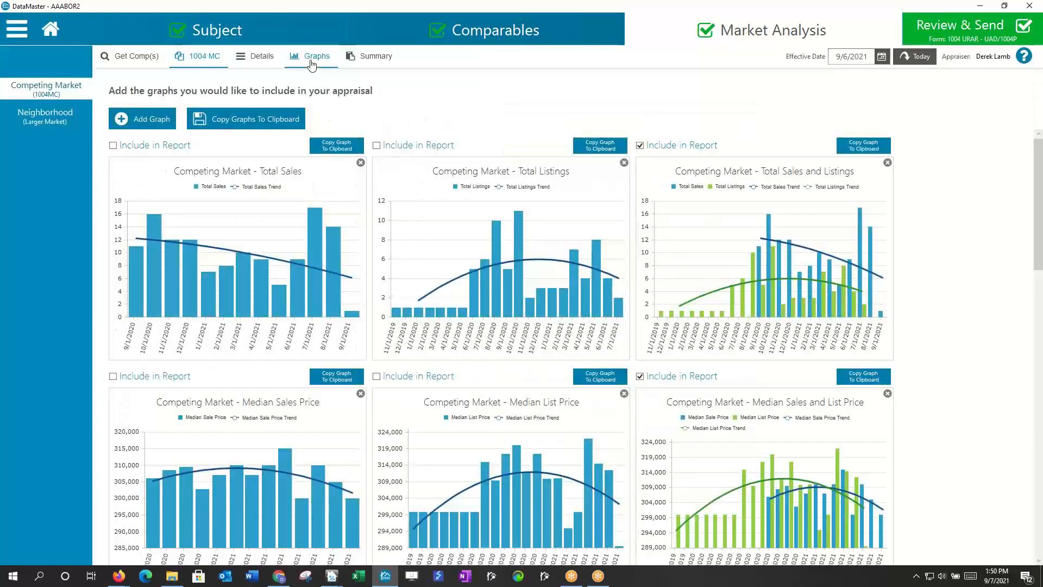
left_click(262, 58)
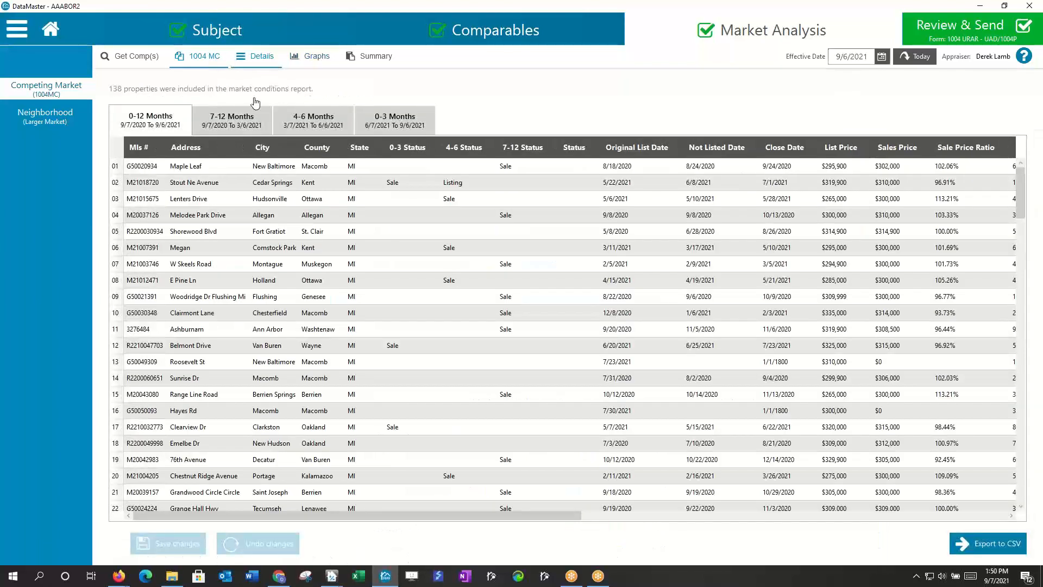
left_click(239, 116)
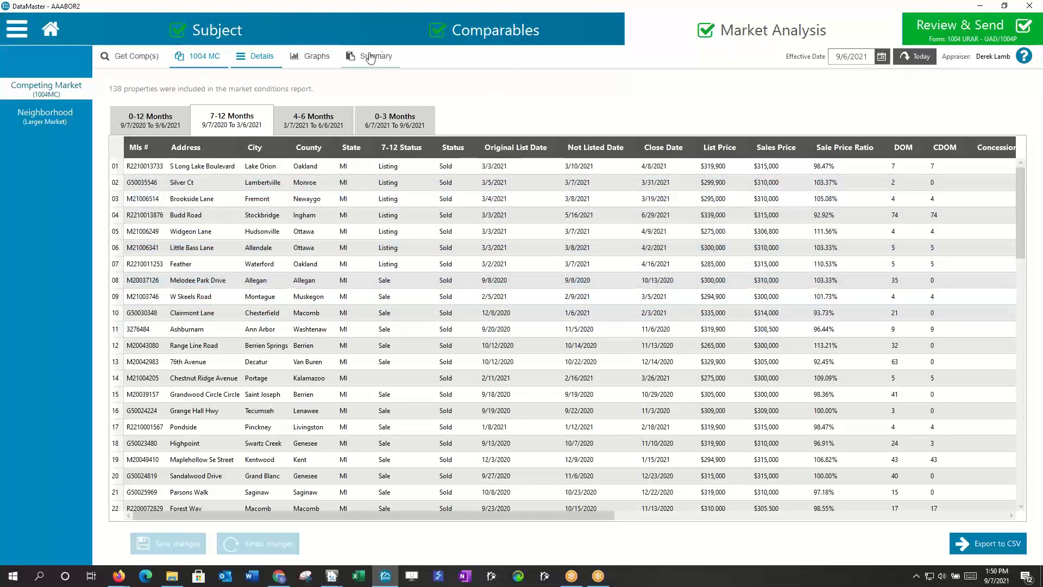
left_click(190, 61)
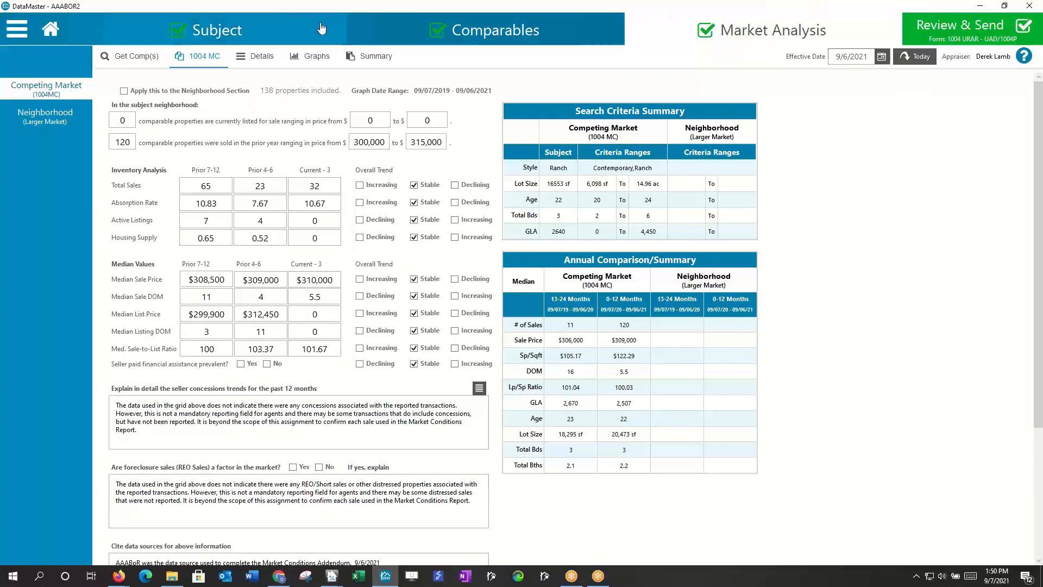
left_click(379, 34)
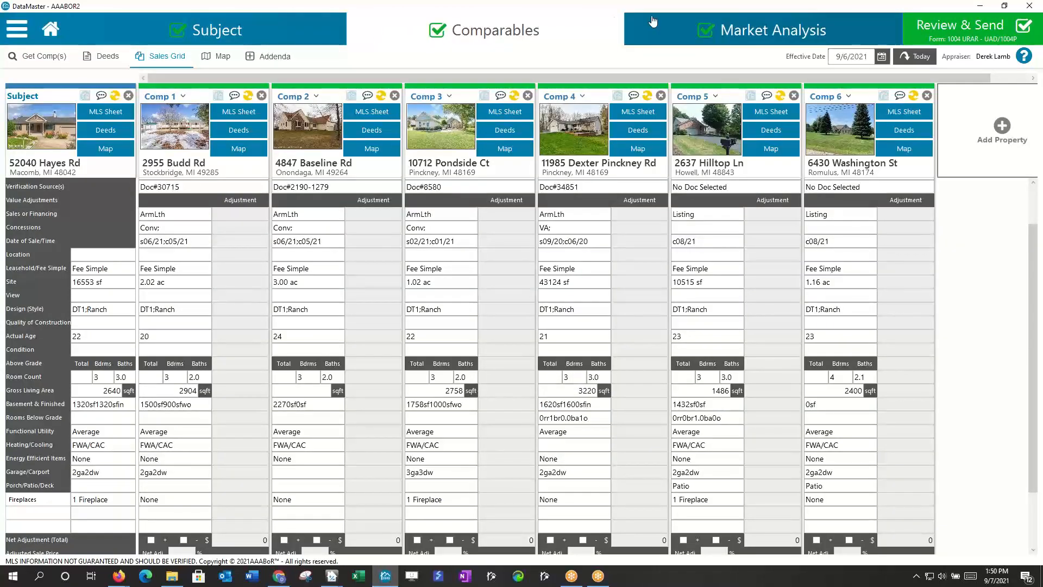
Step: On the Review & Send page, keep the subject photo included and include the DataMaster Standard Addendum in the report
left_click(930, 24)
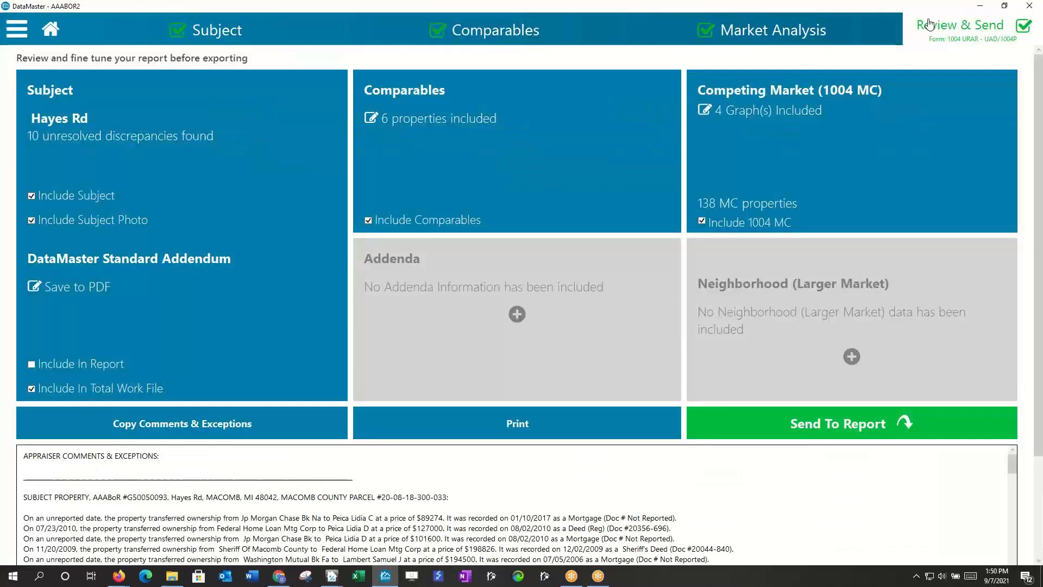
left_click(31, 221)
left_click(31, 365)
Step: Examine the appraiser comments and exceptions for the subject and comps, highlighting the subject's Full Bathrooms discrepancy statement
scroll(262, 424, "down", 5)
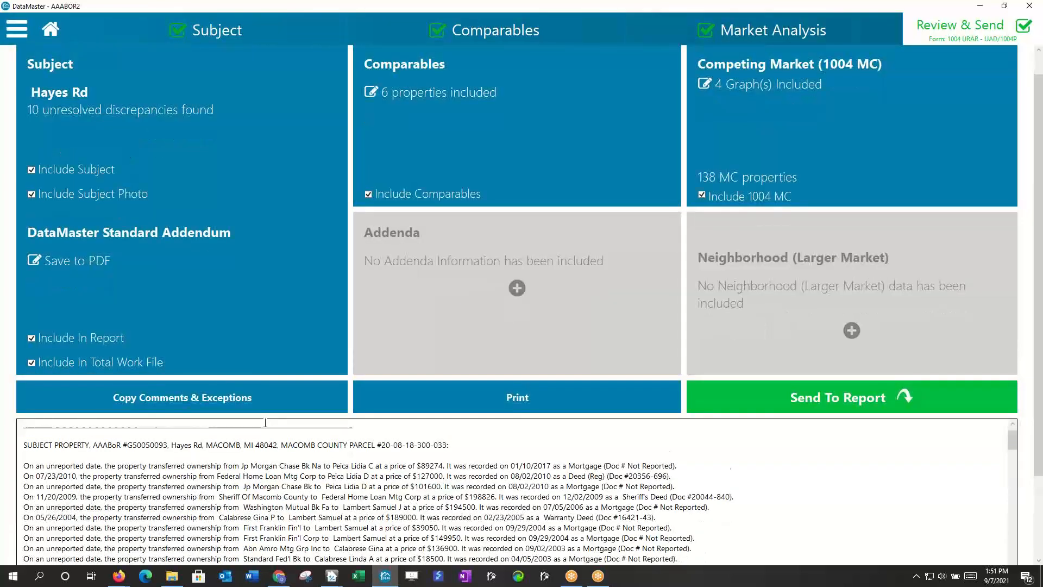
scroll(262, 423, "down", 10)
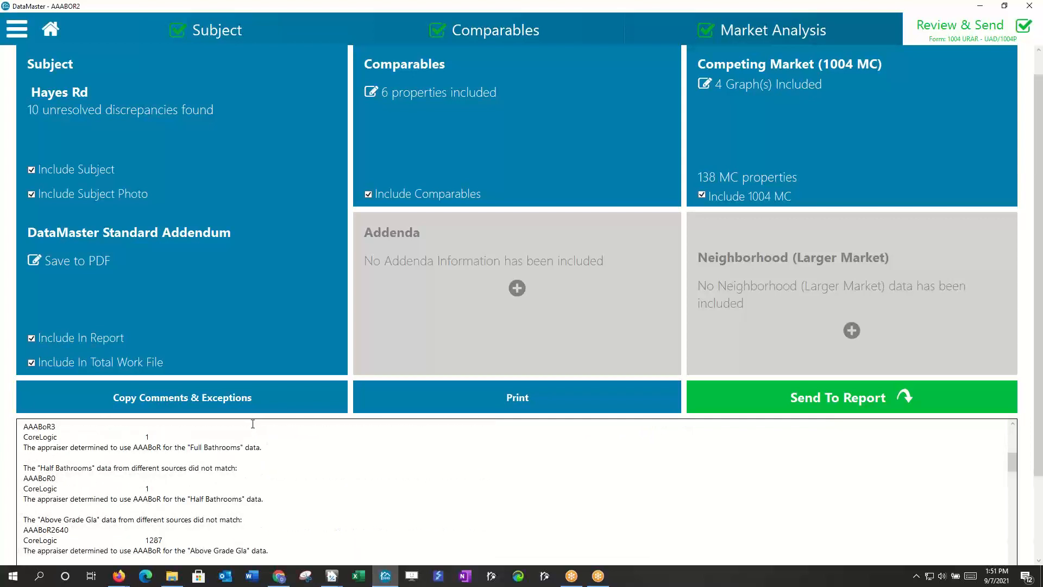
scroll(253, 424, "down", 6)
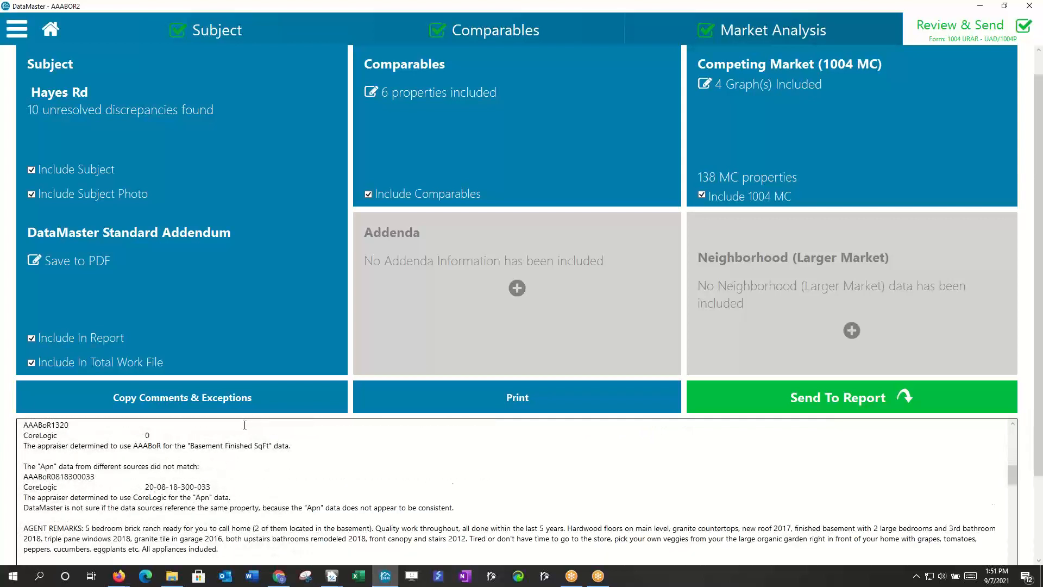
scroll(222, 460, "down", 3)
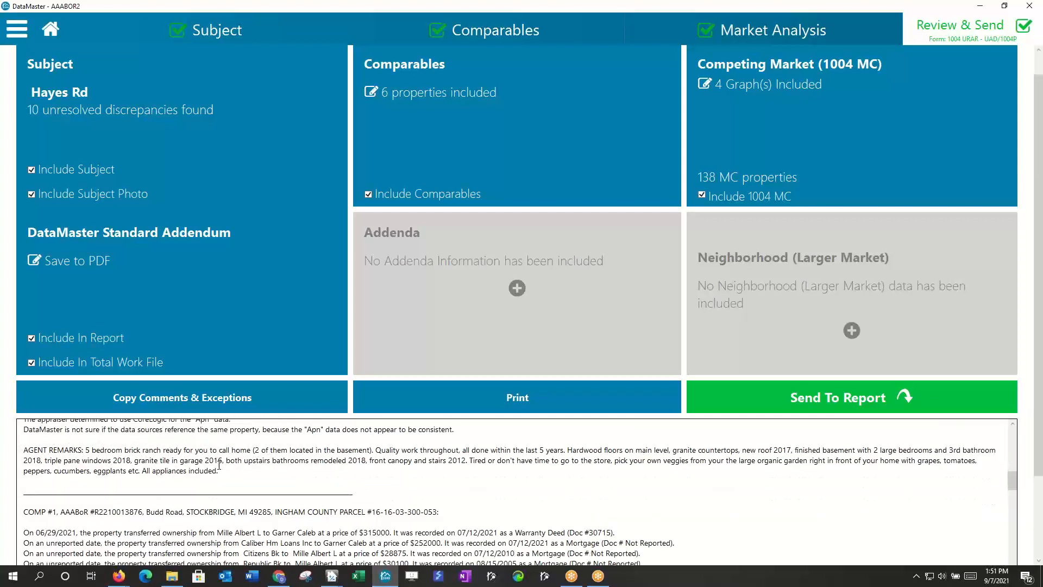
scroll(215, 465, "down", 2)
scroll(215, 465, "down", 8)
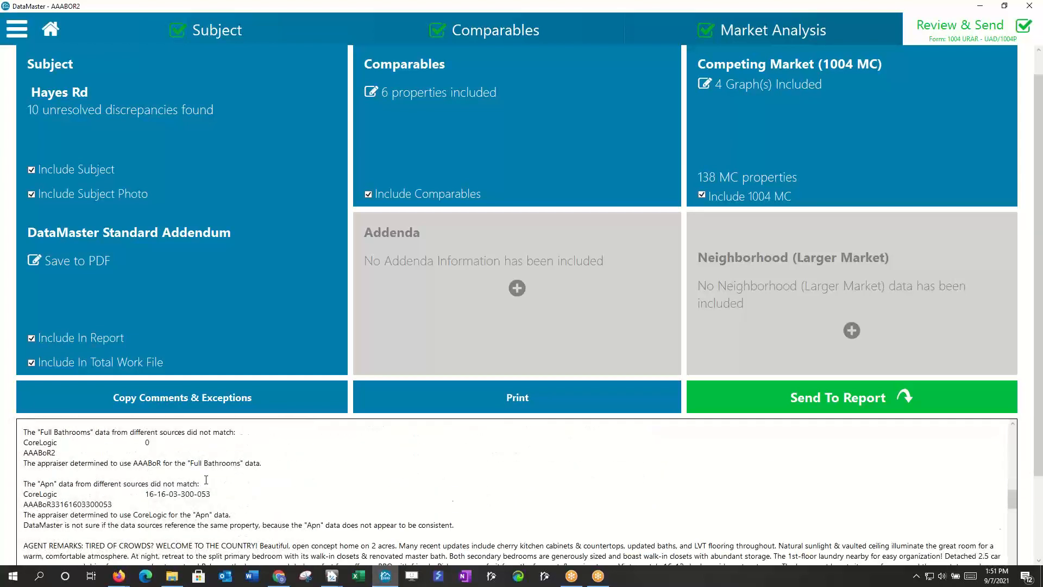
scroll(206, 480, "down", 2)
scroll(204, 478, "down", 5)
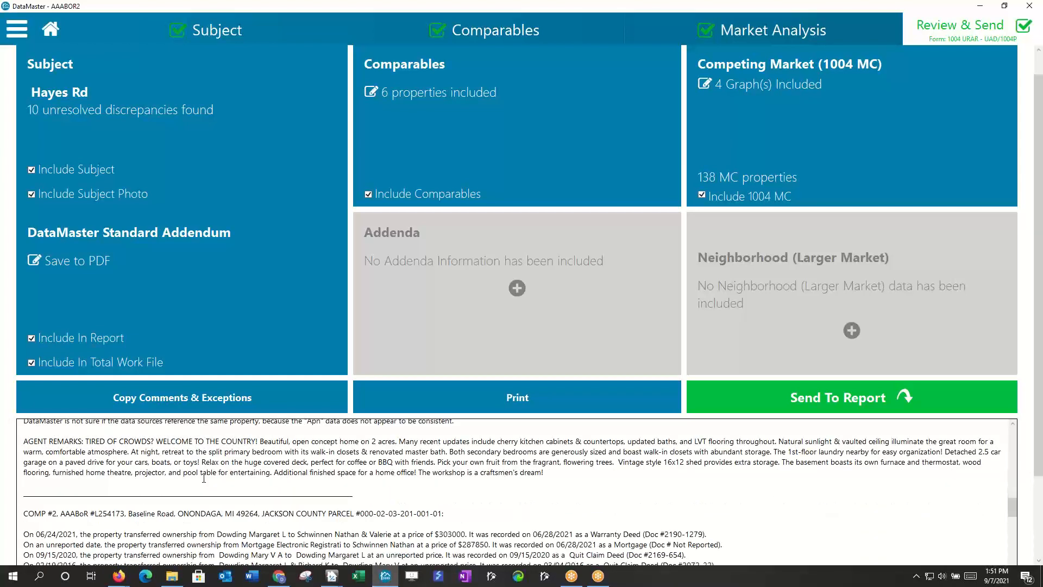
scroll(204, 478, "down", 6)
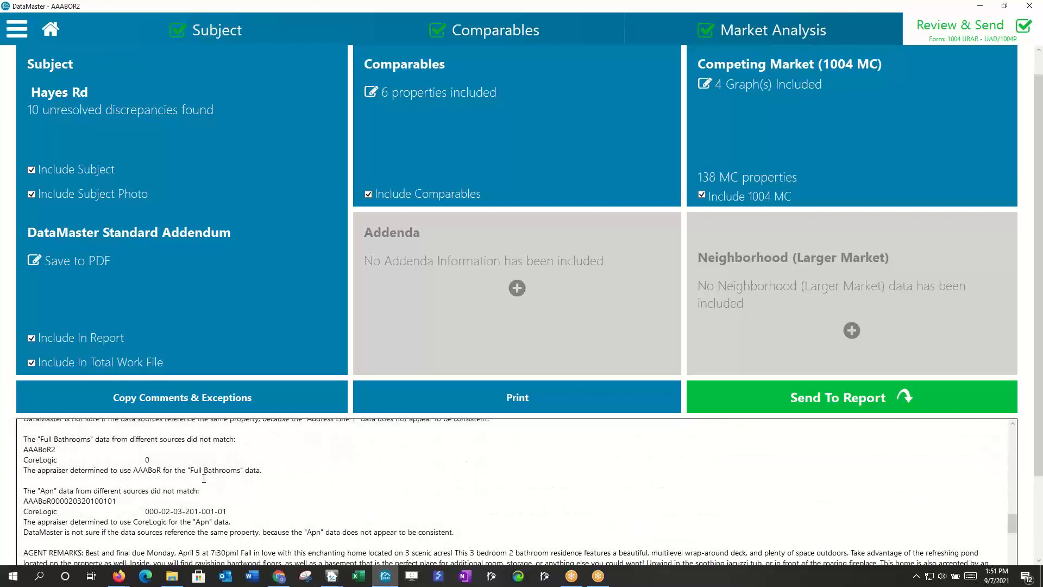
scroll(204, 478, "down", 3)
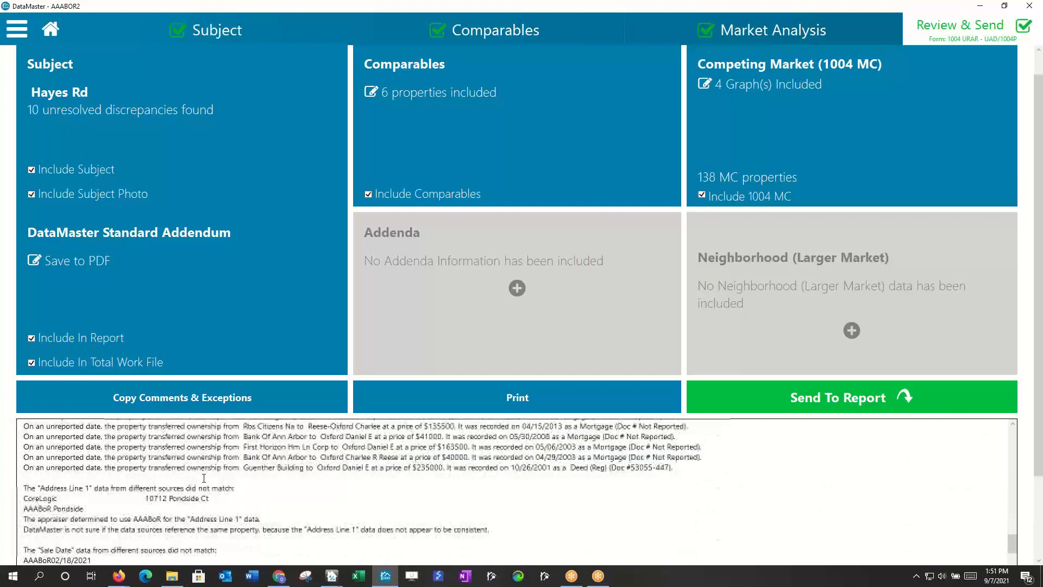
scroll(198, 470, "up", 8)
scroll(196, 467, "up", 10)
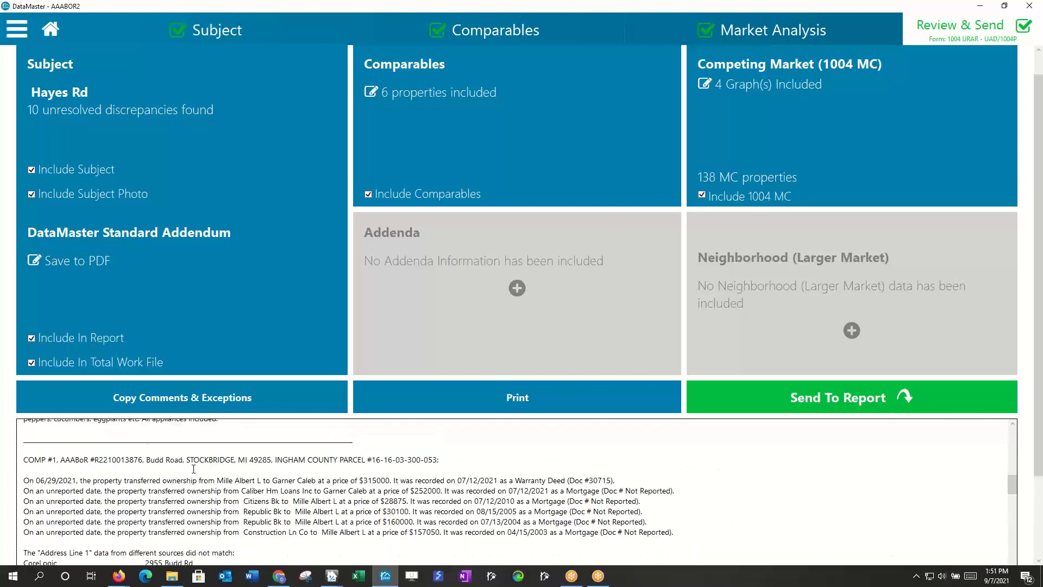
scroll(193, 466, "up", 3)
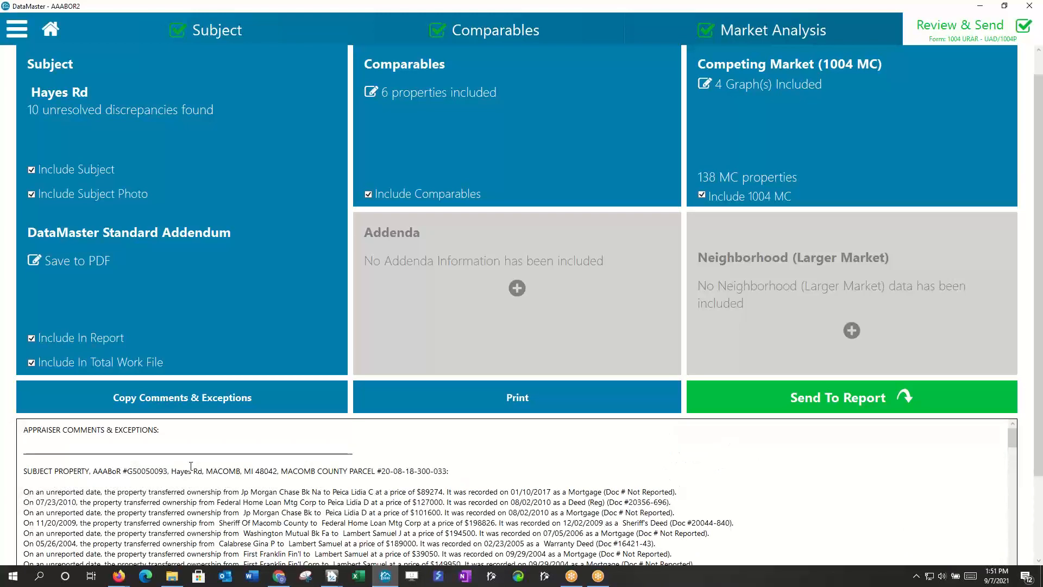
scroll(191, 466, "down", 5)
scroll(191, 466, "down", 2)
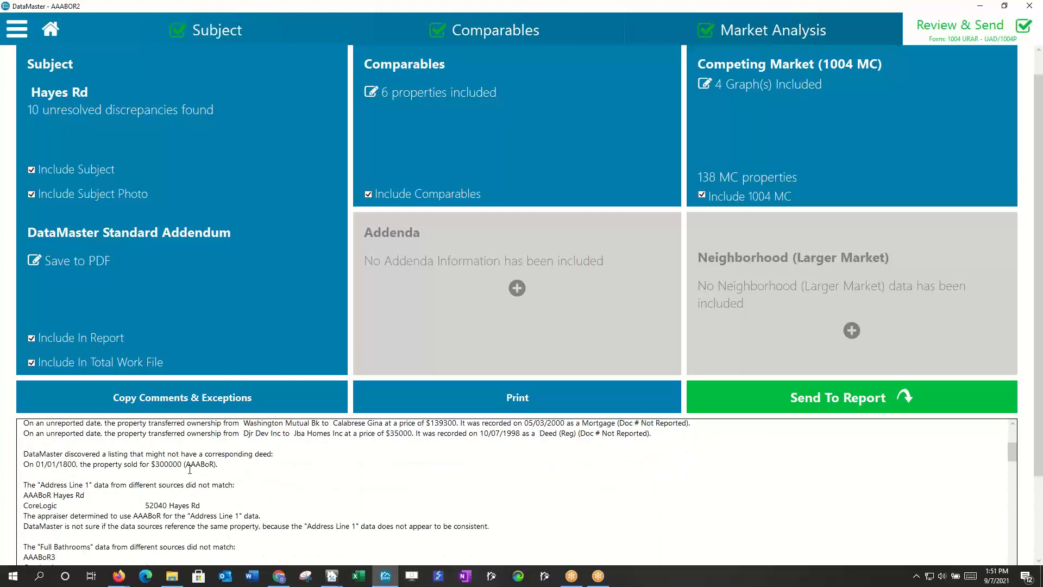
scroll(189, 469, "down", 2)
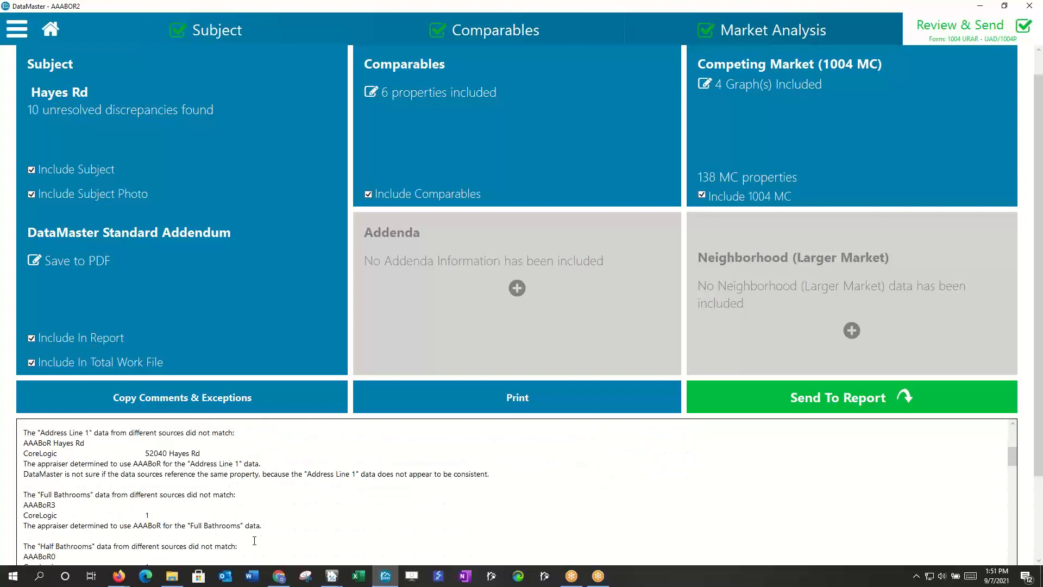
left_click_drag(270, 522, 131, 506)
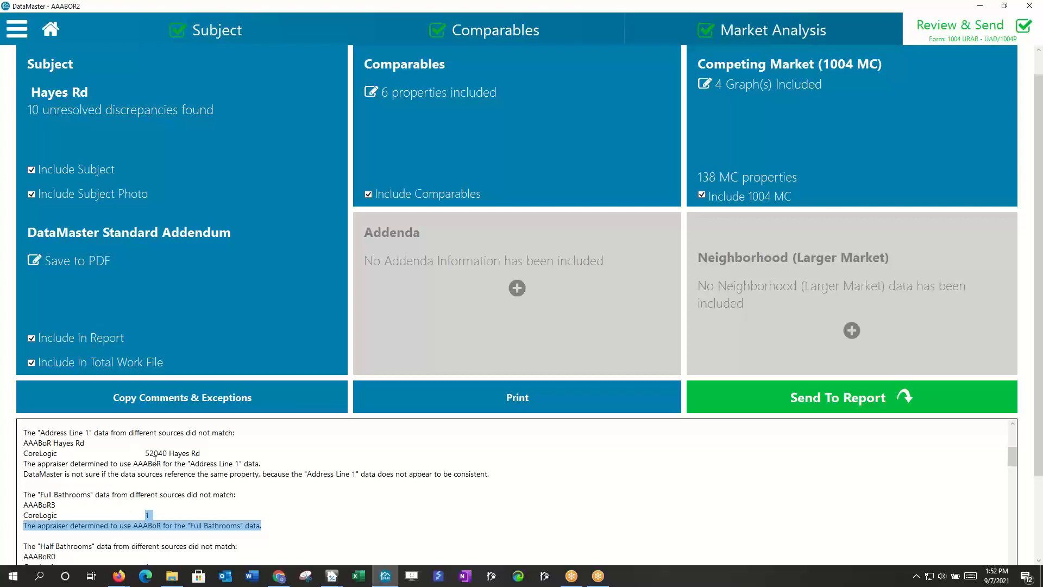
scroll(472, 390, "up", 1)
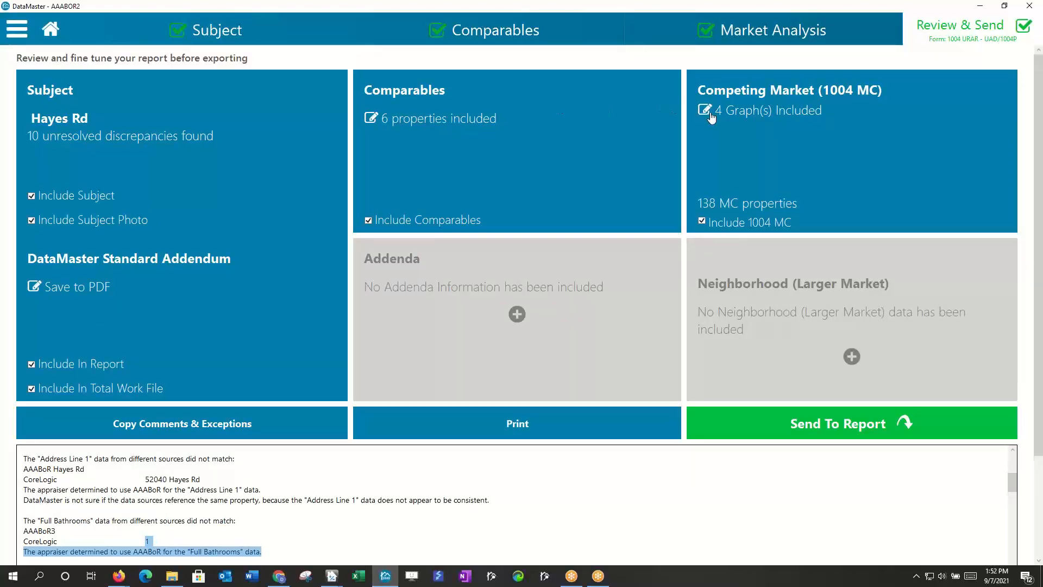
Step: Send the data to the report, merging into the open AAABOR3 report and replacing its data with the imported data
left_click(835, 430)
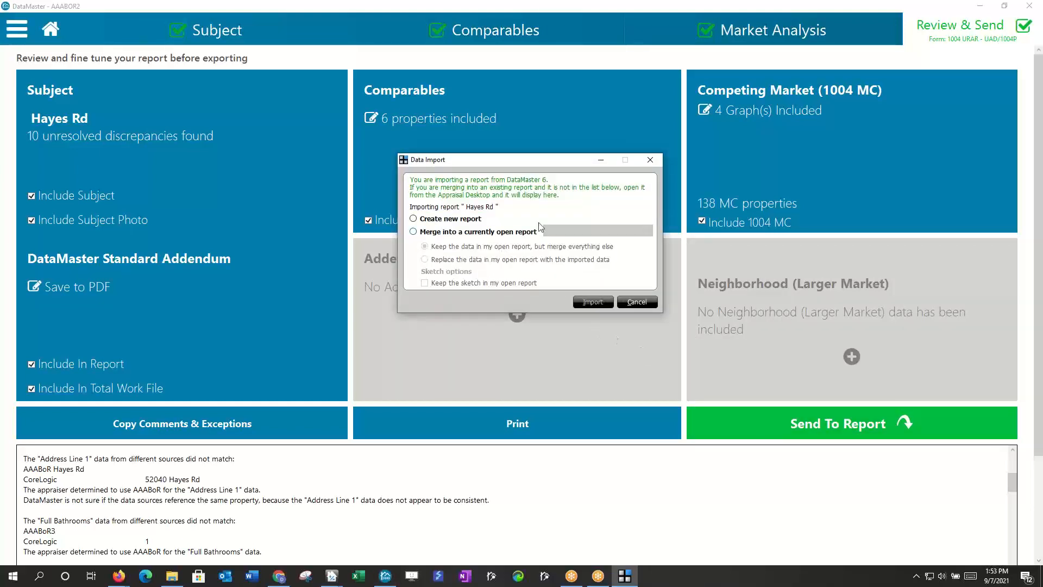
left_click(413, 219)
left_click(413, 232)
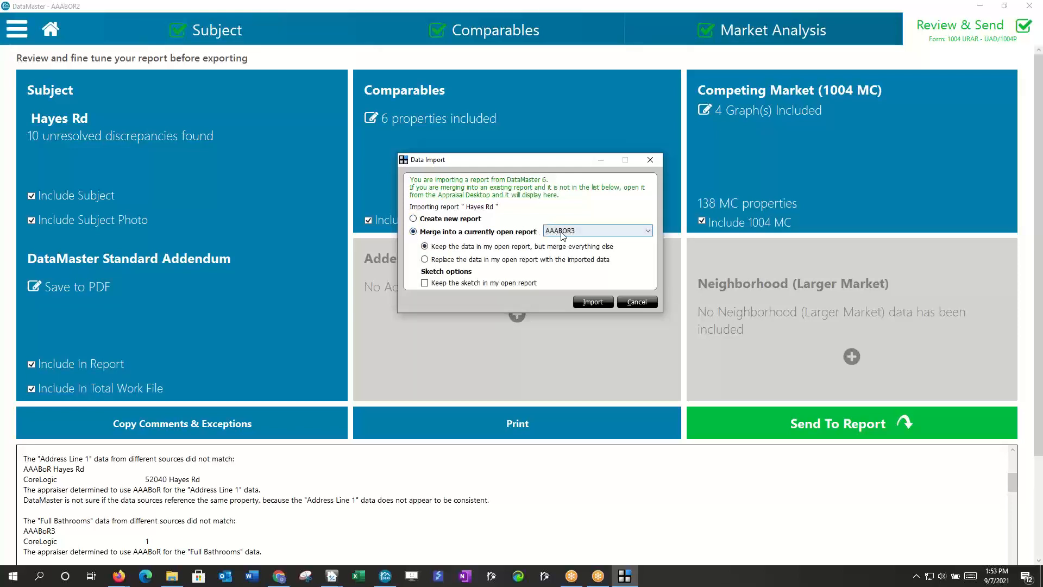
left_click(425, 259)
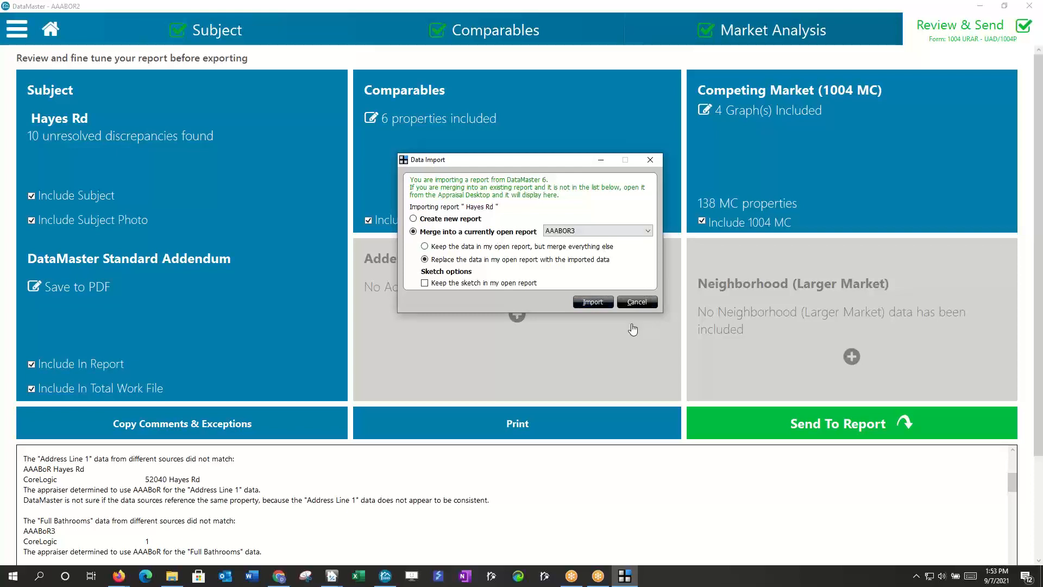
left_click(592, 304)
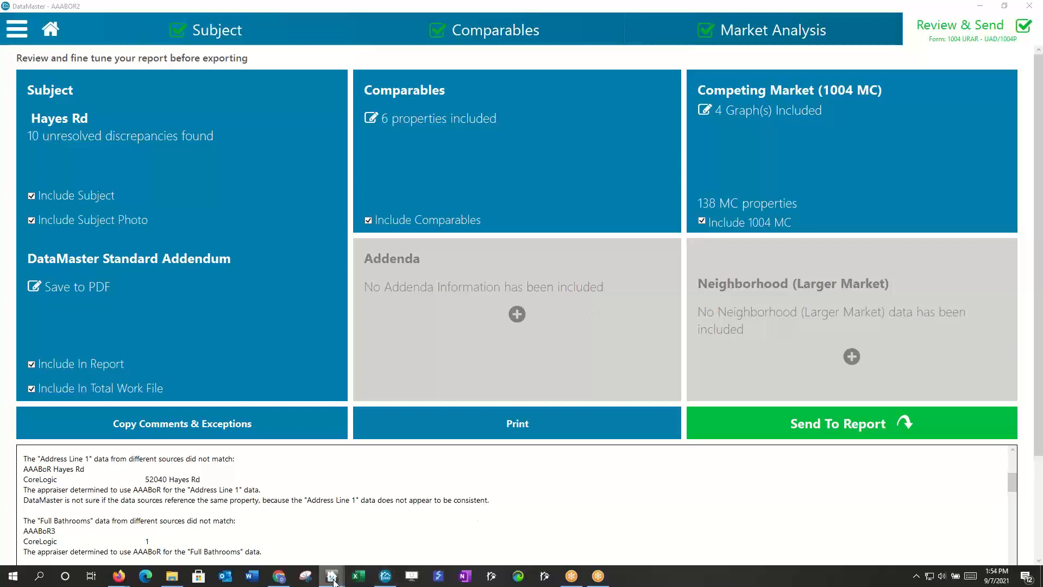
Step: Switch to the AAABOR3 report in TOTAL, open the subject's sale and listing history, and dismiss the Data Entry Assistant
mouse_move(333, 582)
left_click(369, 542)
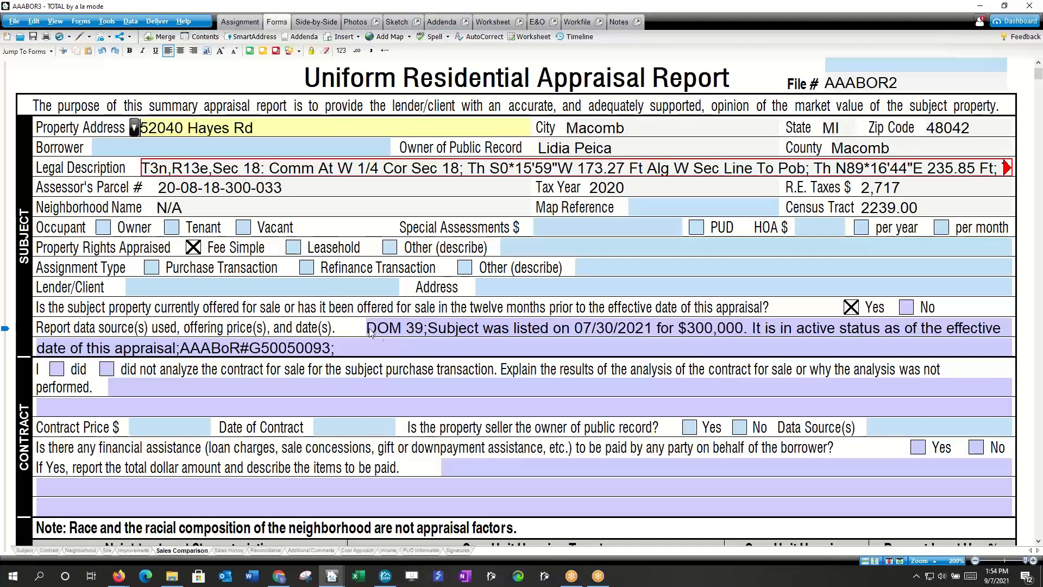
left_click(462, 355)
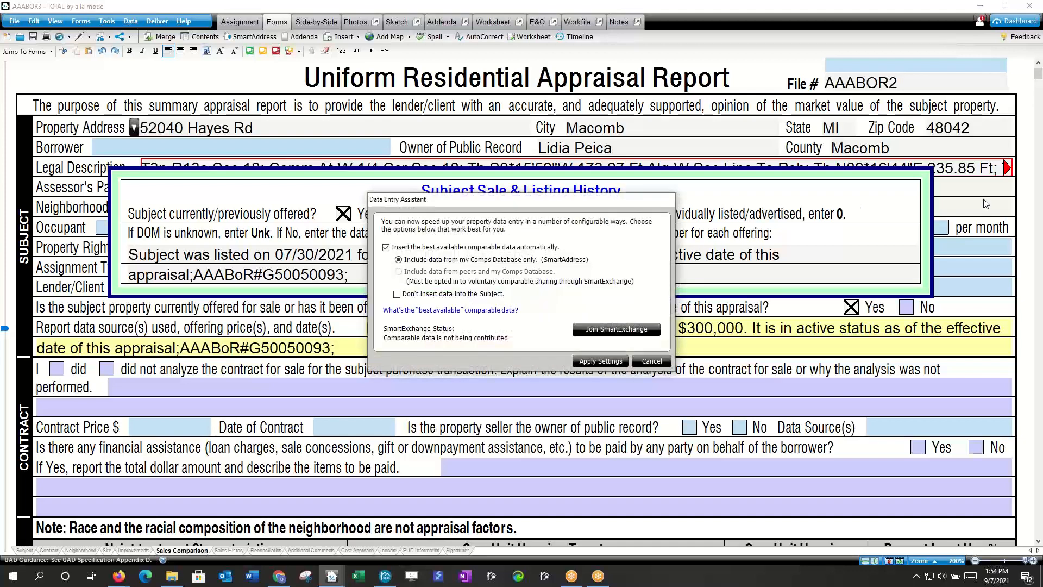
left_click(652, 361)
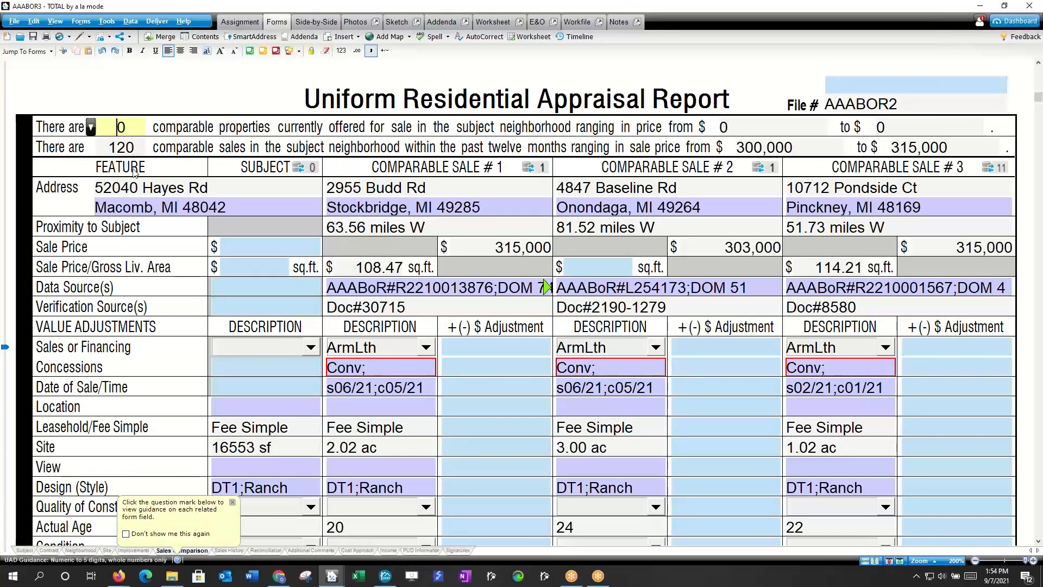
Step: Examine the imported subject and comparable data in the report's sales comparison grid
scroll(446, 357, "down", 5)
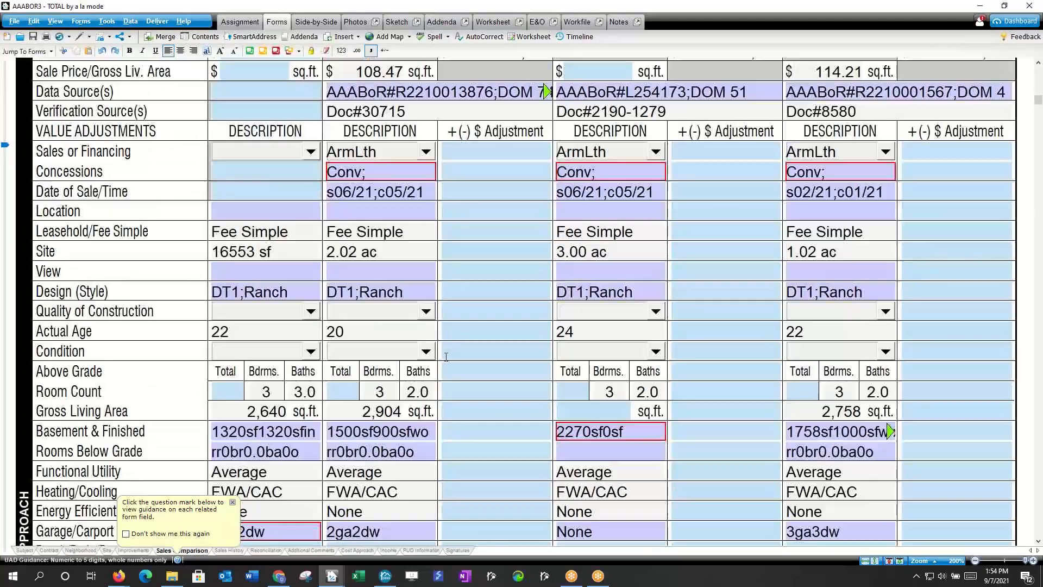
scroll(445, 356, "up", 5)
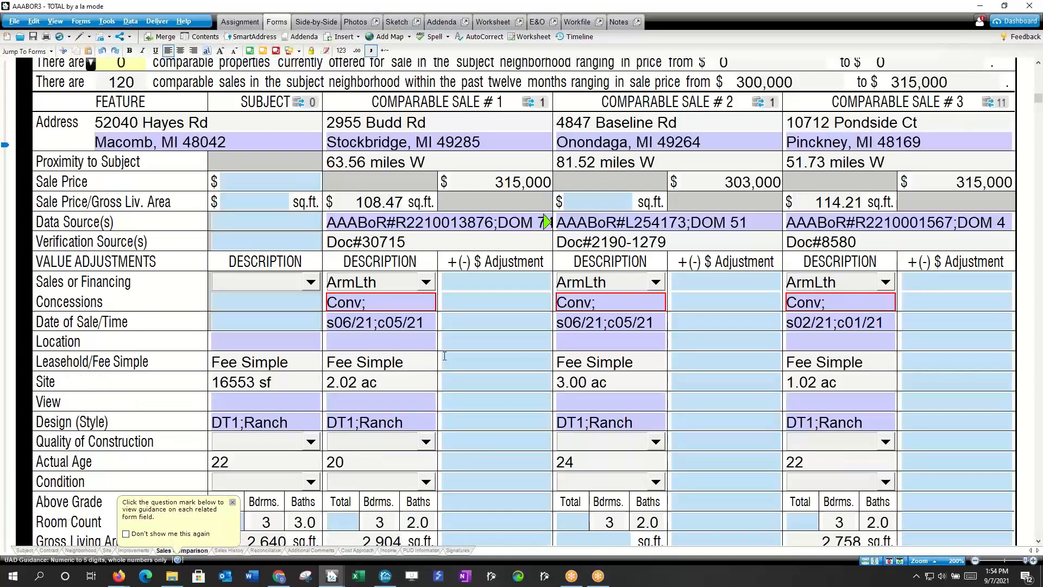
scroll(444, 356, "down", 10)
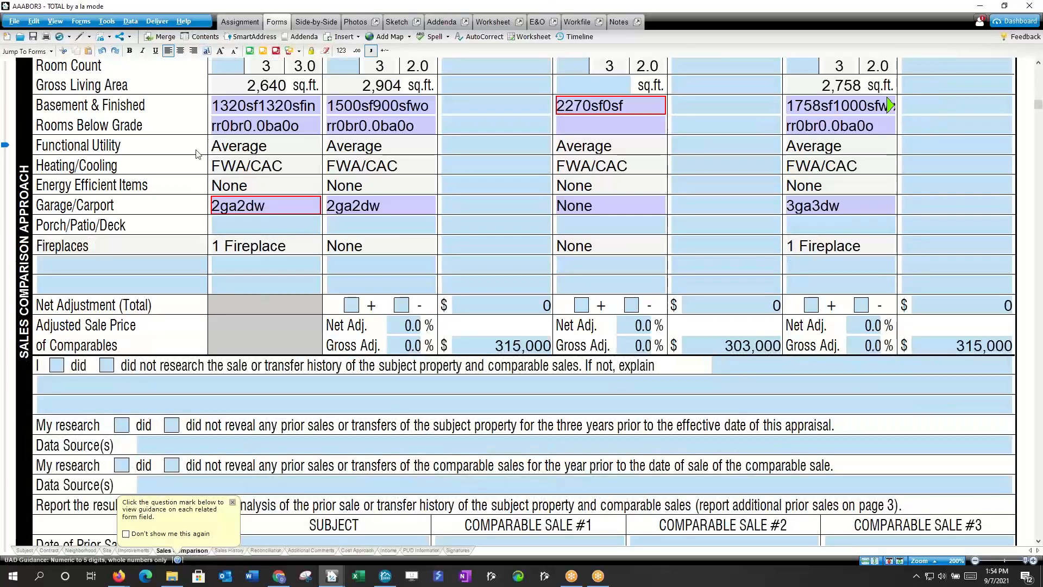
scroll(212, 228, "up", 8)
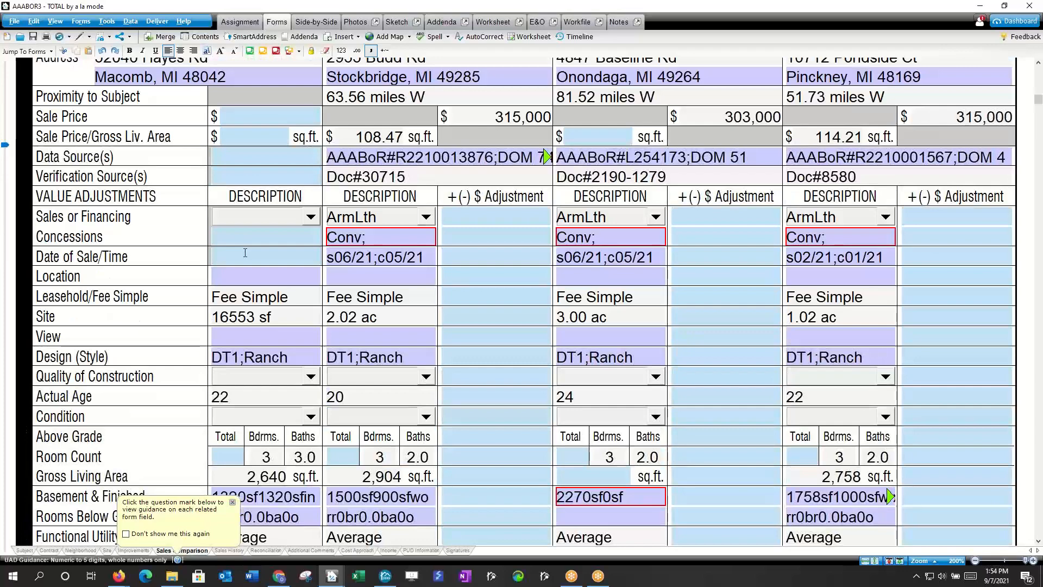
scroll(245, 253, "up", 7)
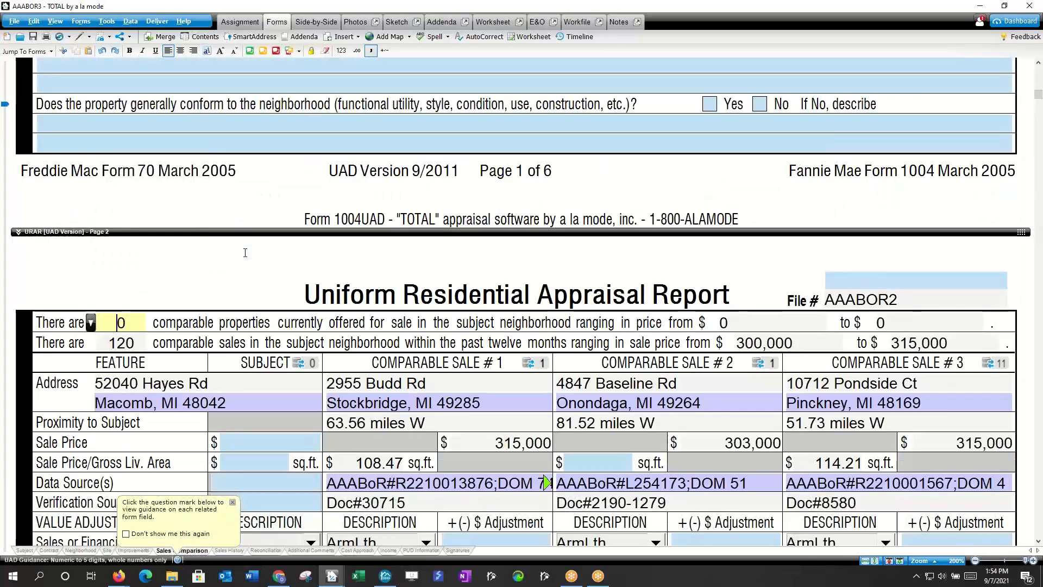
scroll(245, 252, "up", 4)
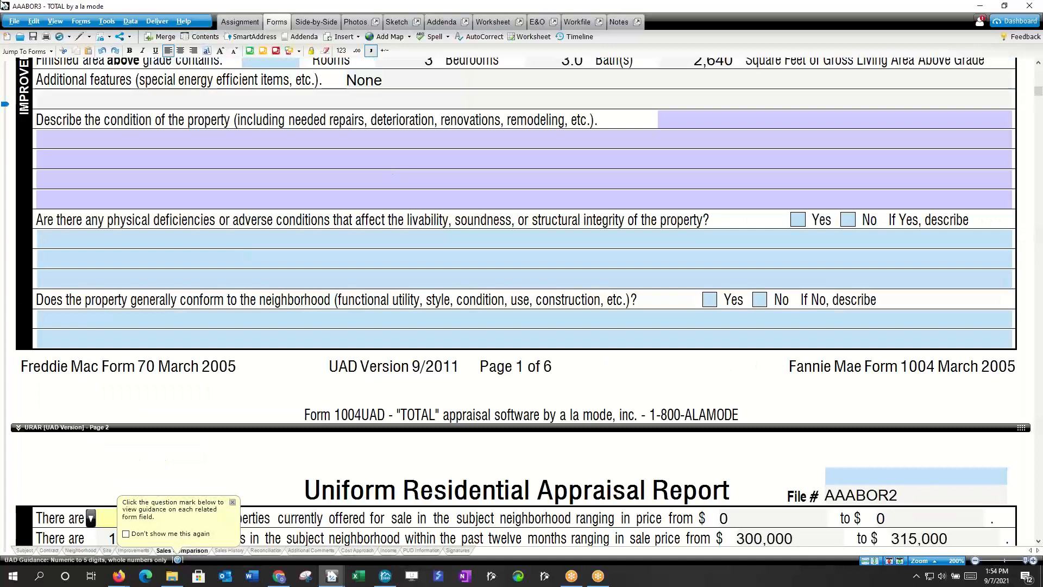
Step: Go to the 1004 MC form and review its inventory analysis, overall trends, and concession and foreclosure comments
left_click(39, 54)
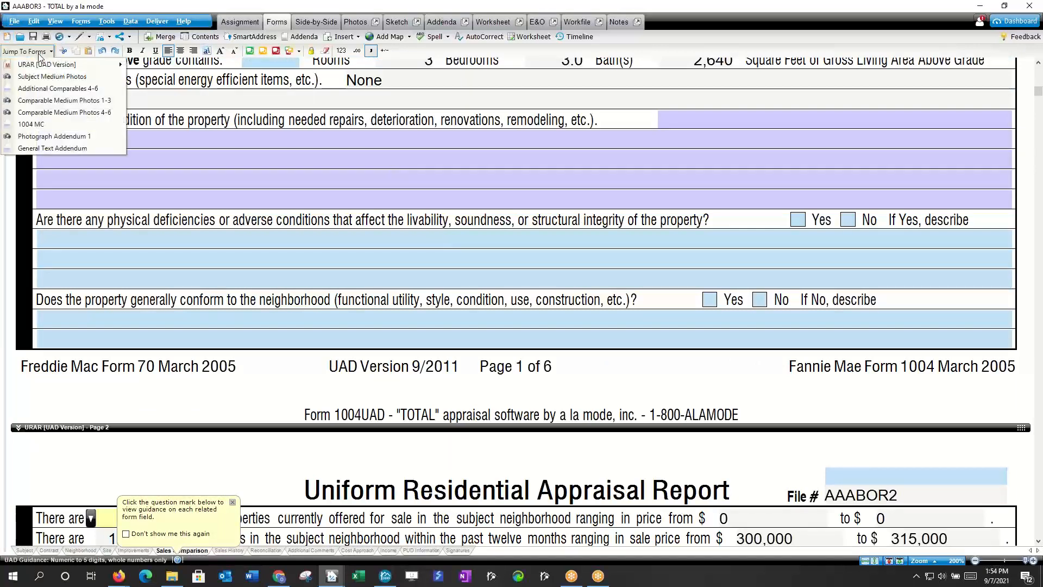
left_click(39, 123)
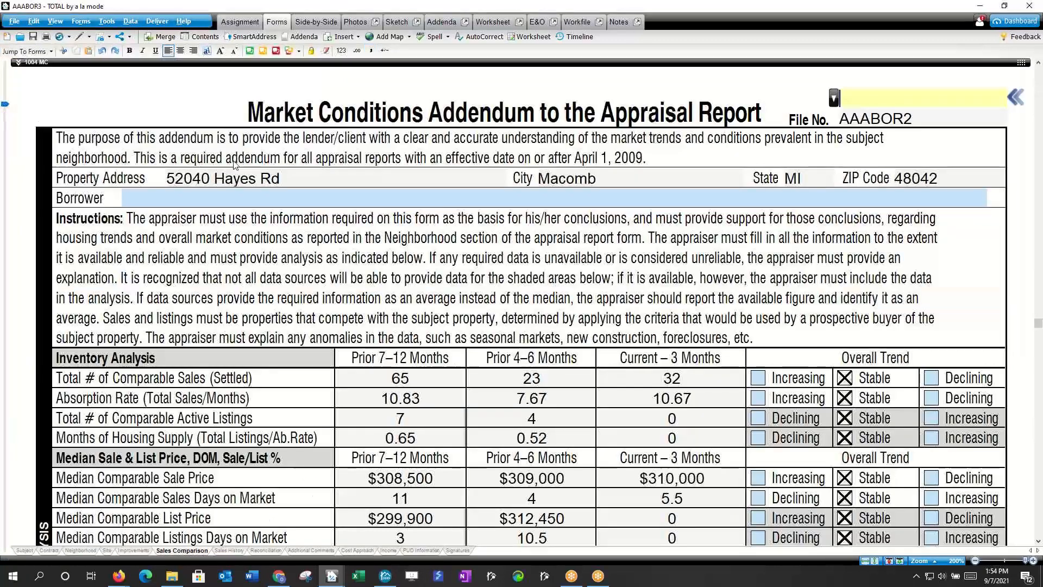
scroll(675, 379, "down", 4)
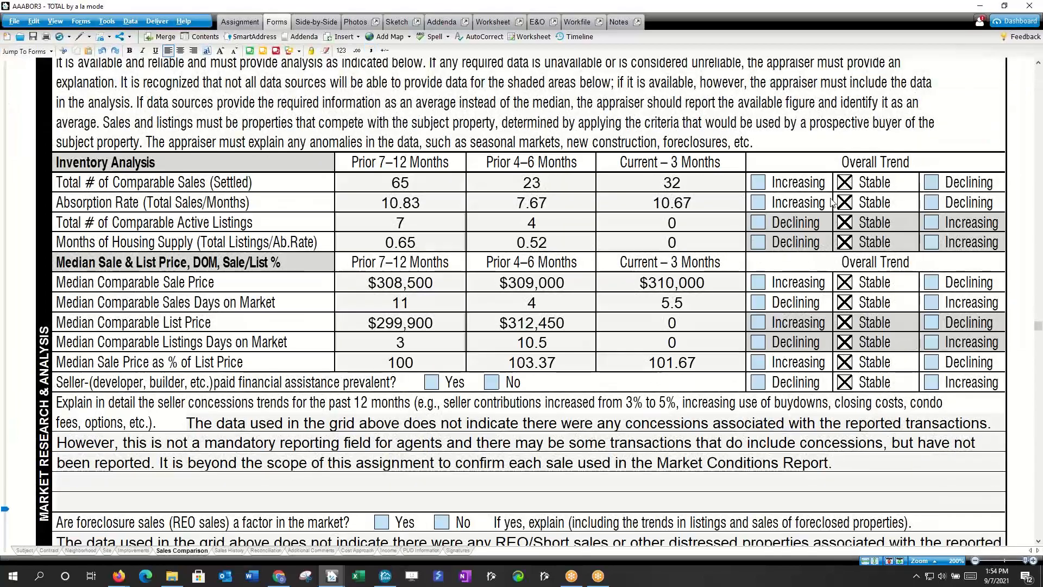
scroll(538, 272, "down", 4)
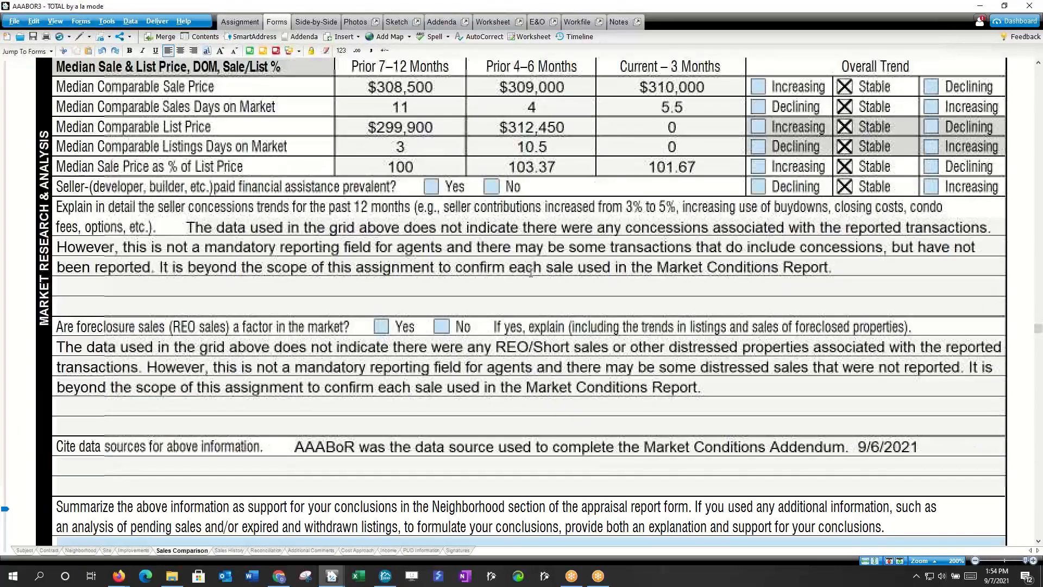
scroll(313, 314, "up", 15)
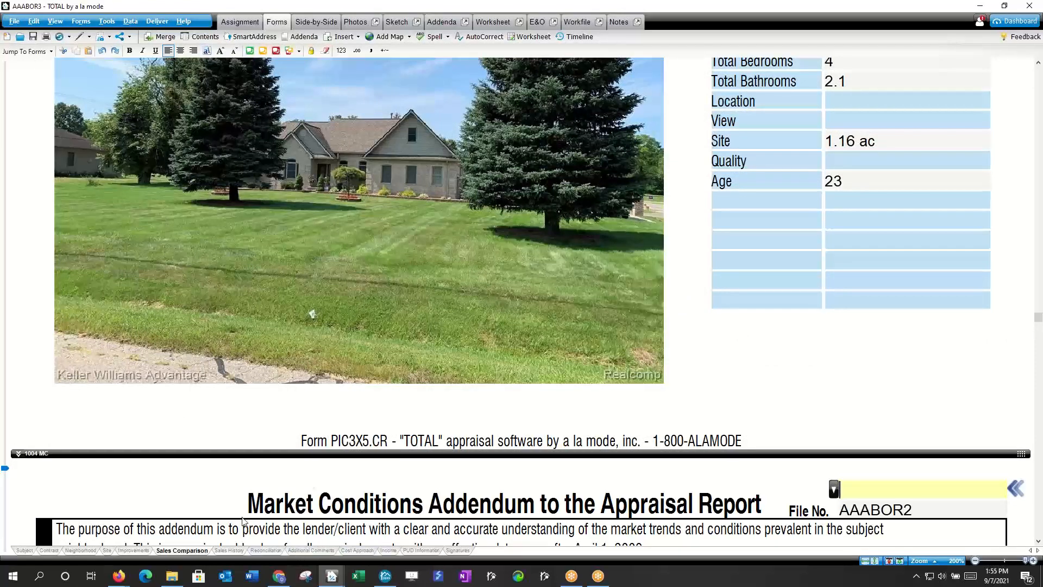
Step: Go to the Comparable Medium Photos 1-3 page and look through the imported comparable photos
left_click(39, 53)
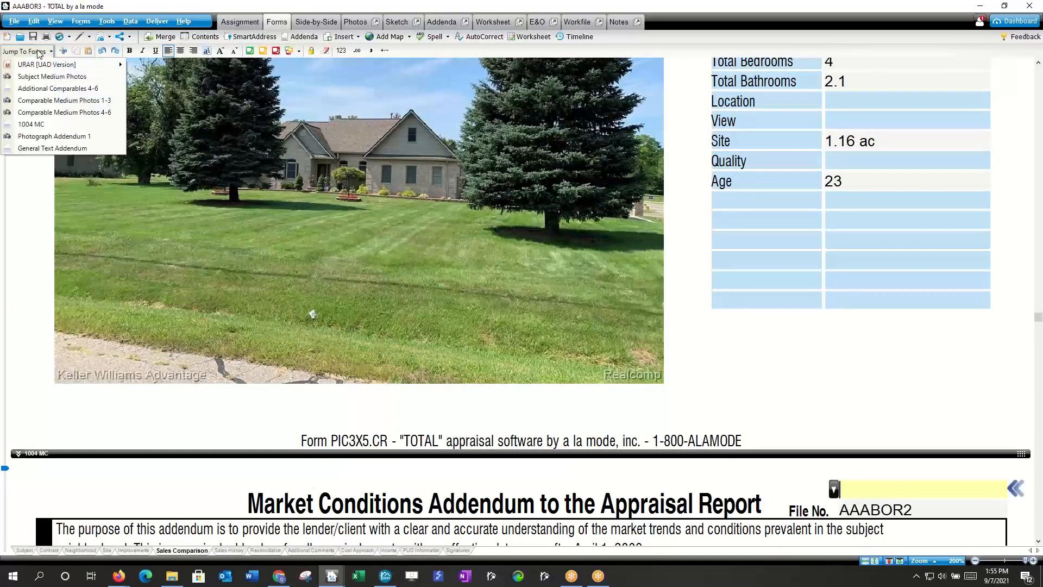
left_click(57, 100)
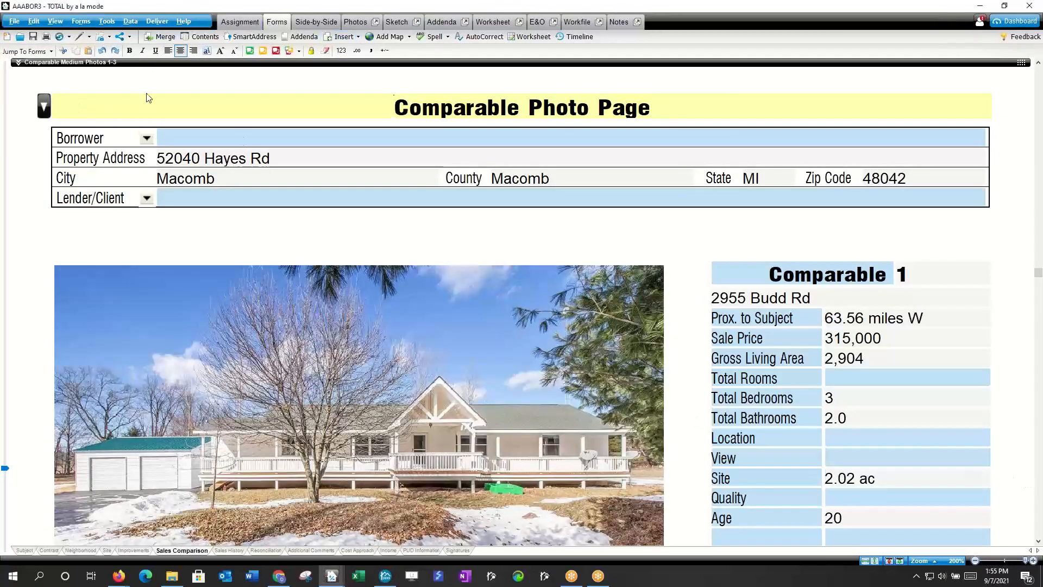
scroll(242, 172, "down", 10)
scroll(242, 171, "up", 12)
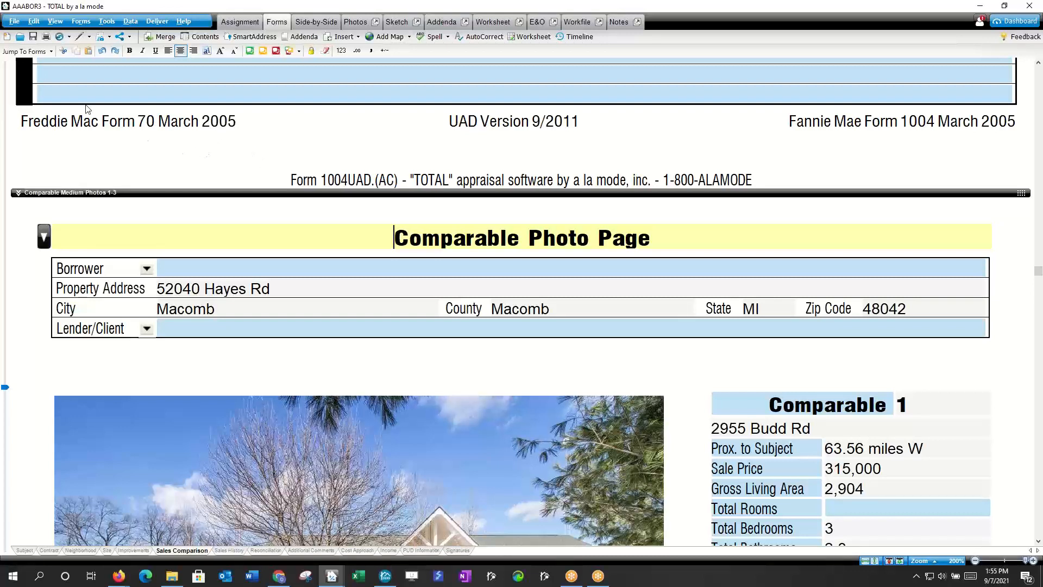
Step: Examine the competing market graphs in Photograph Addendum 1, and return to the Sales Comparison section of the report
left_click(44, 51)
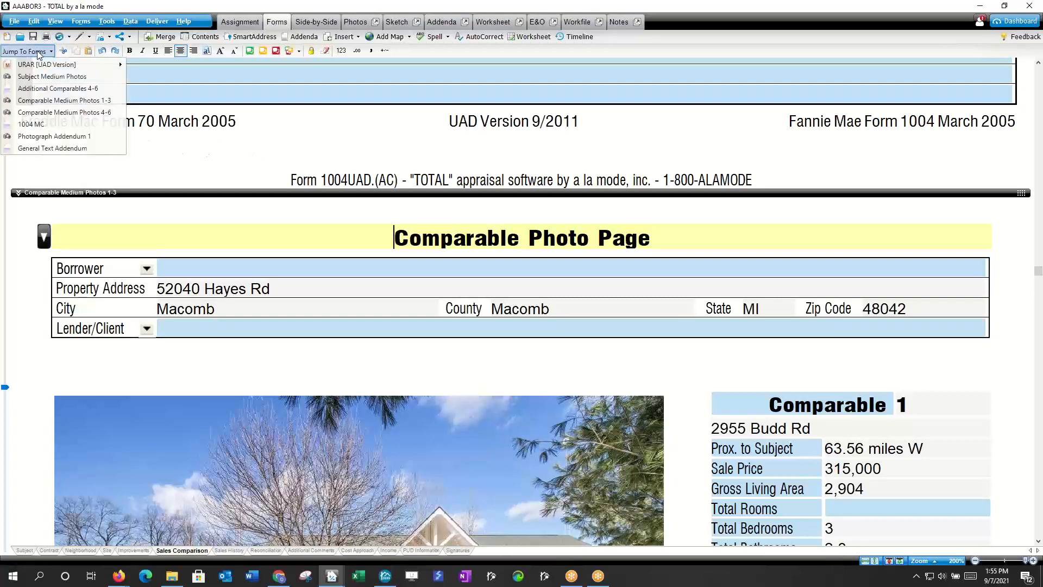
left_click(57, 139)
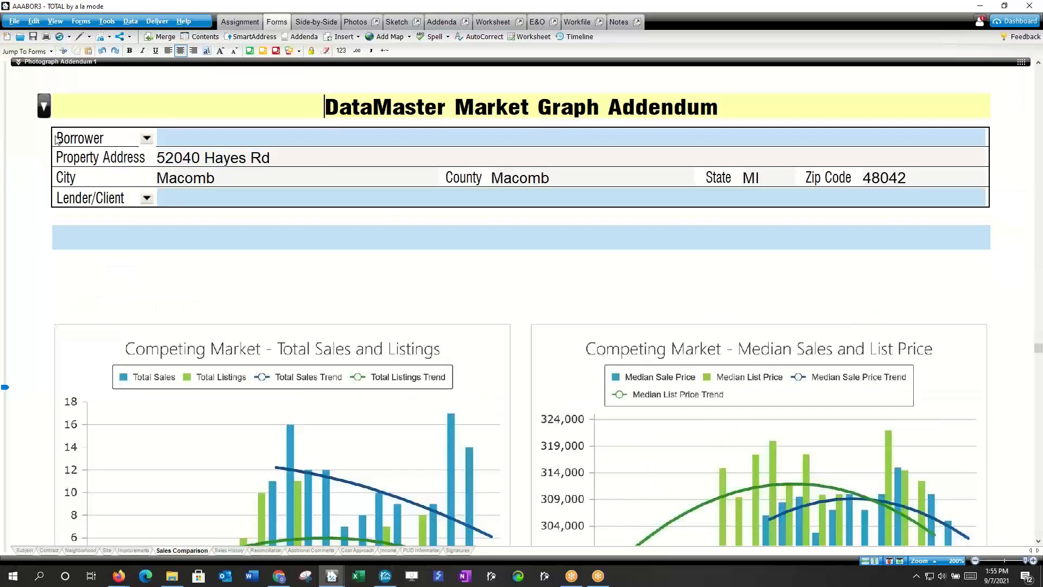
scroll(489, 353, "down", 5)
scroll(472, 343, "down", 4)
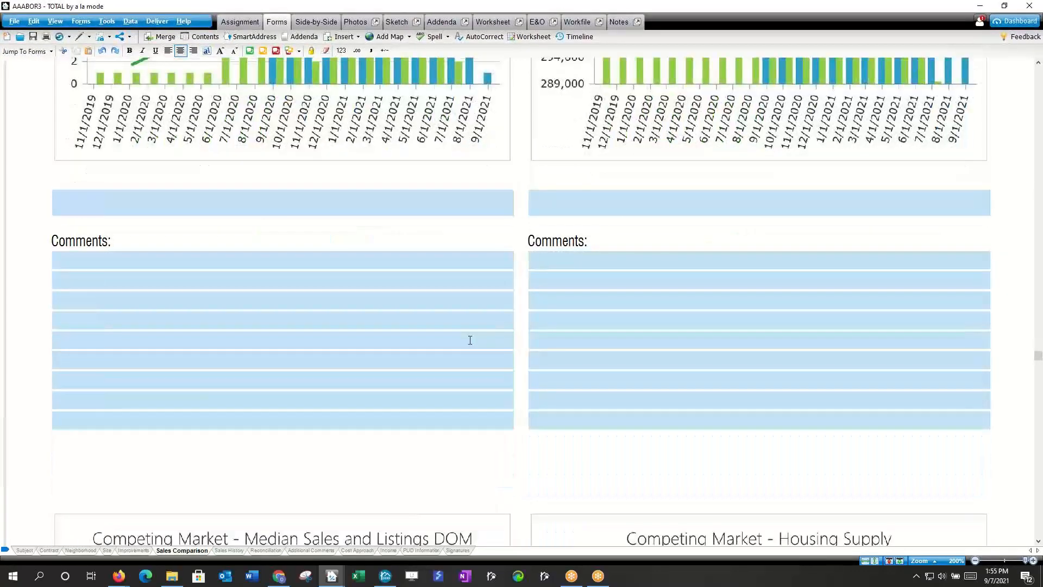
scroll(469, 341, "up", 11)
scroll(465, 341, "down", 6)
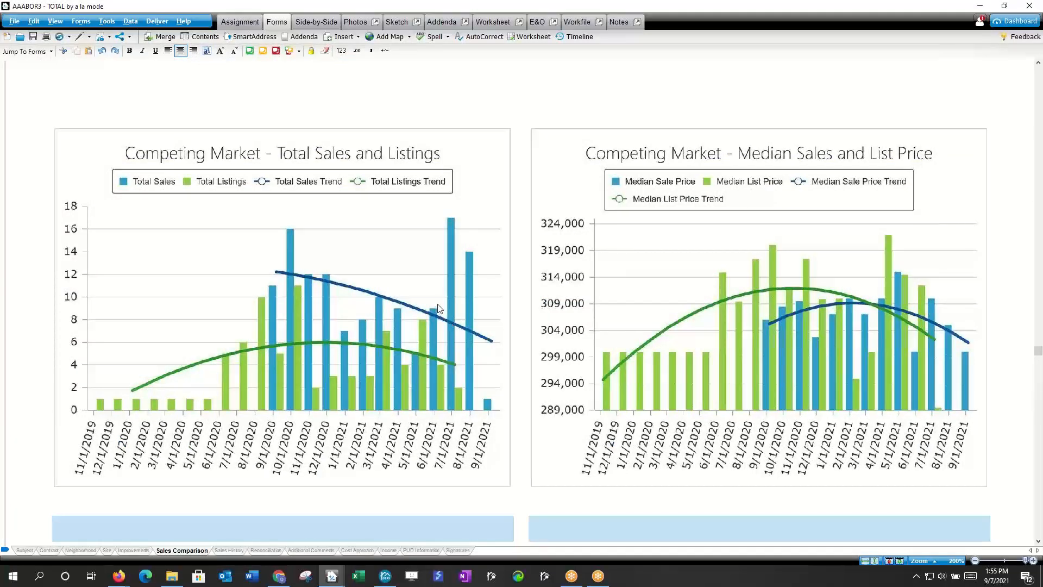
scroll(438, 307, "up", 10)
scroll(436, 299, "up", 8)
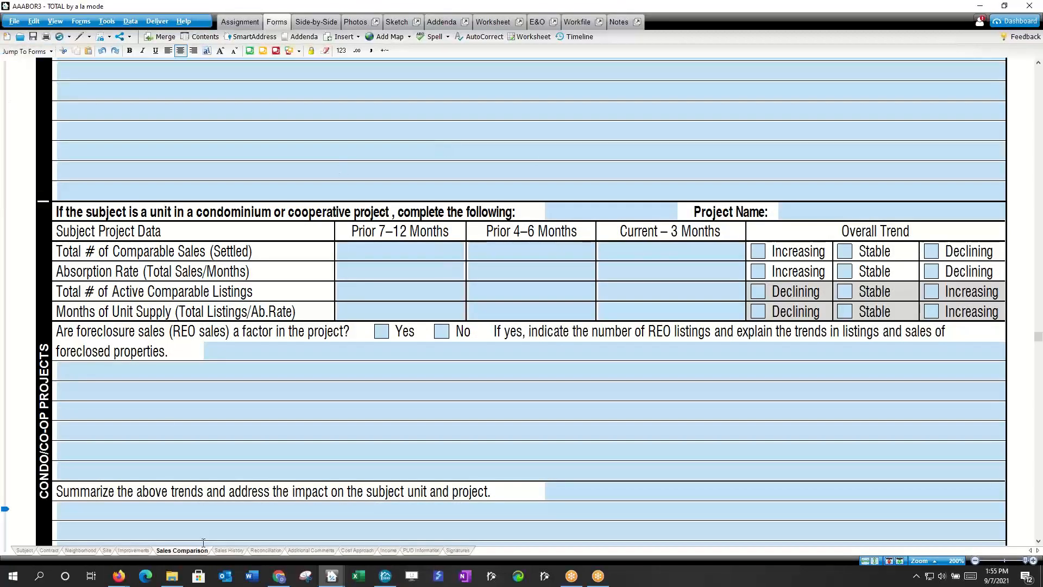
left_click(184, 550)
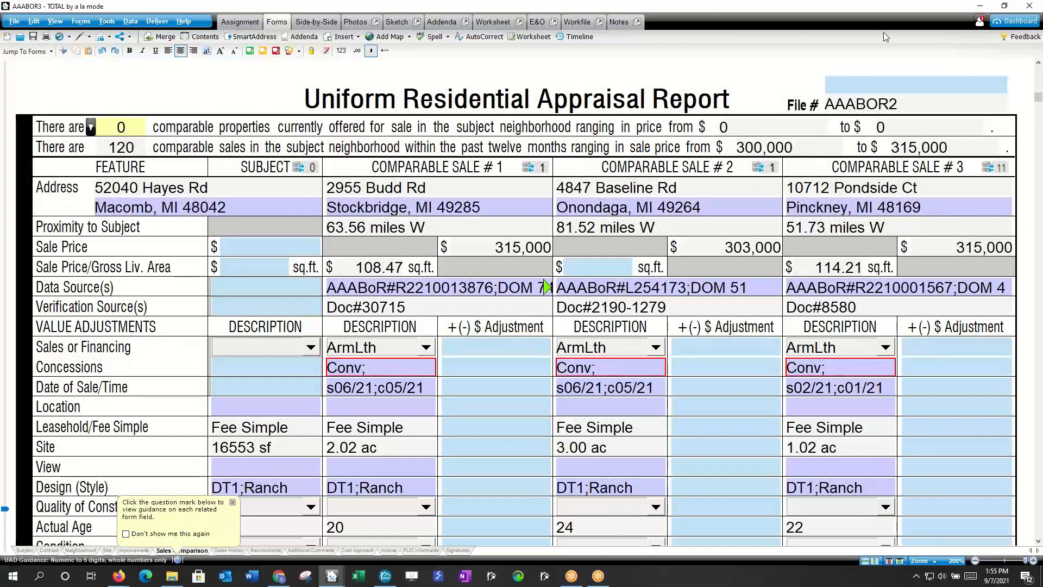
Step: Minimize the report, switch to the Ann Arbor MLS site in Firefox, and go back from the export page to the search results
left_click(978, 7)
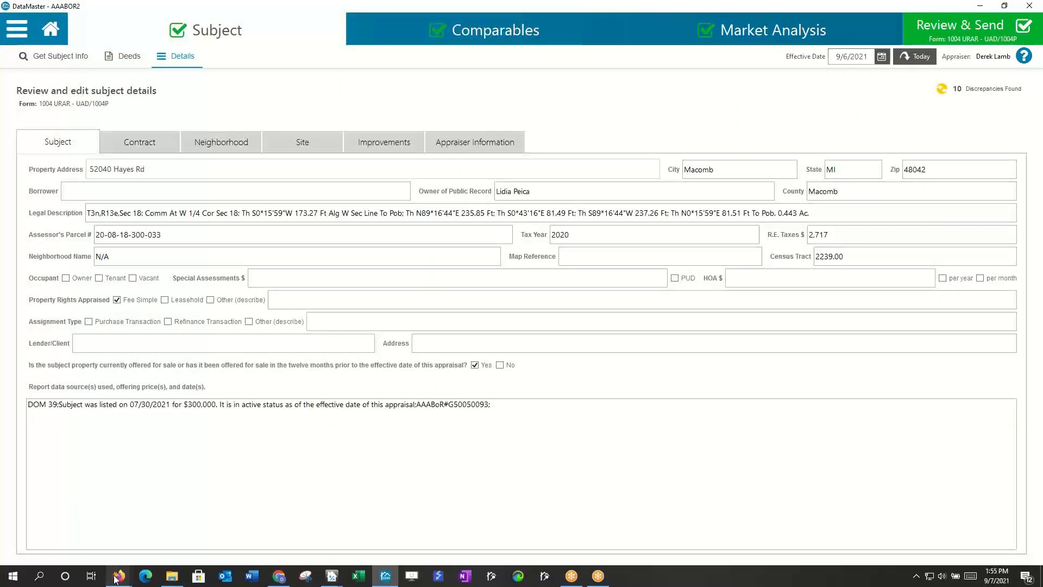
left_click(118, 576)
left_click(156, 545)
mouse_move(7, 68)
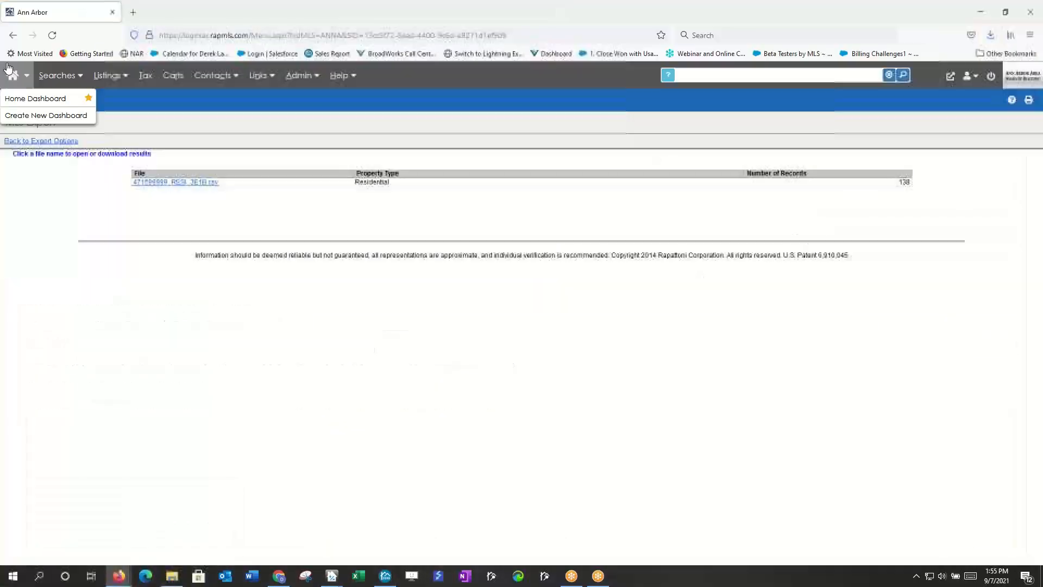
left_click(15, 38)
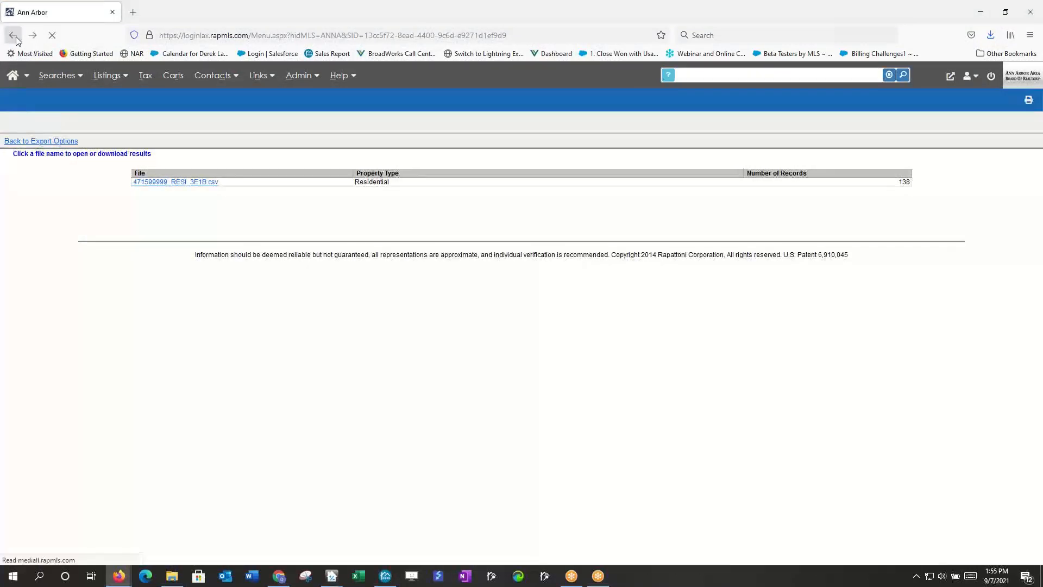
left_click(13, 35)
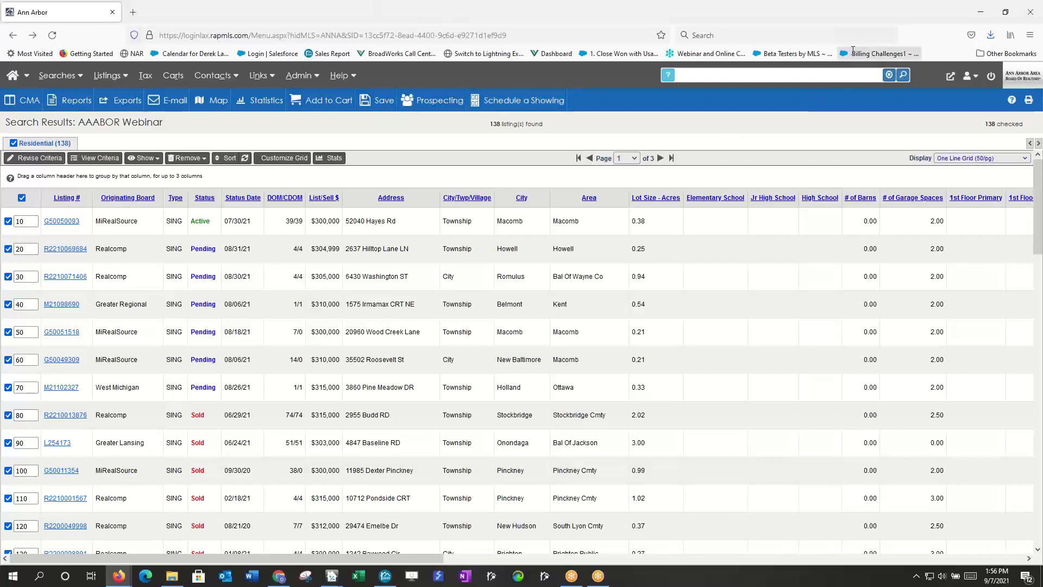
Step: Switch to DataMaster to view the comparables' sales grid, and return to the AAABOR3 report in TOTAL
left_click(384, 576)
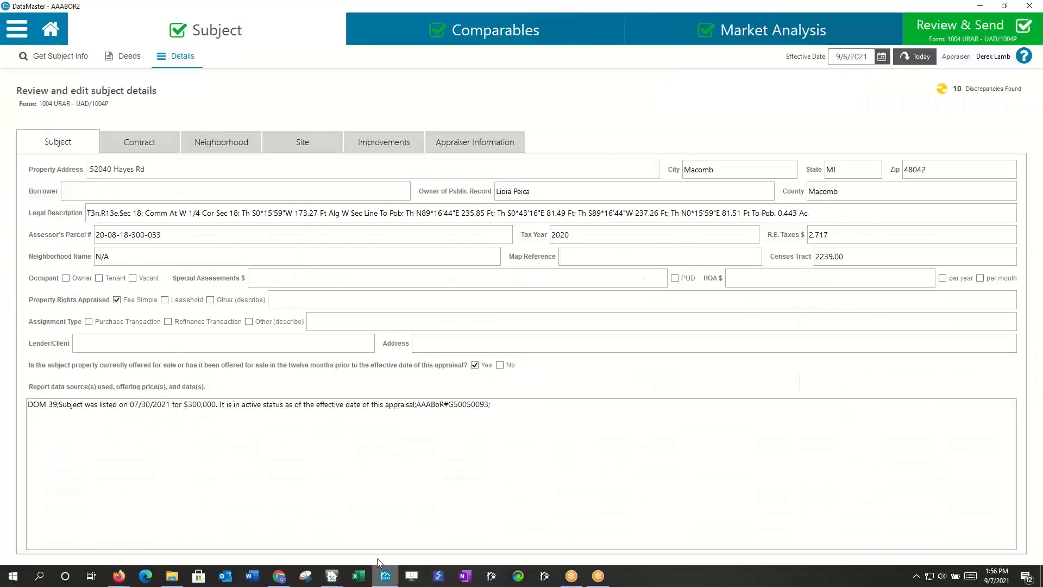
left_click(383, 42)
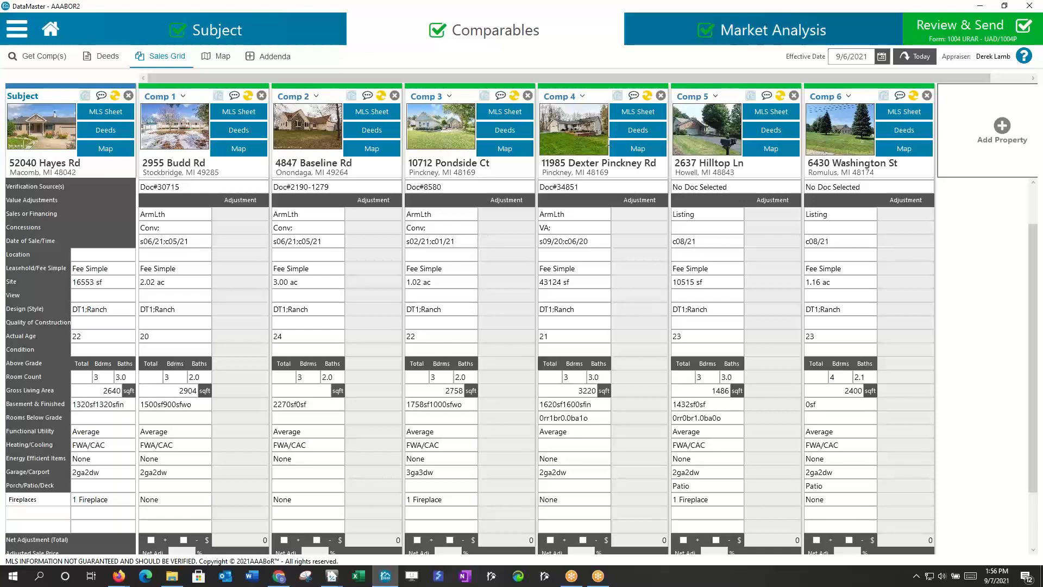
left_click(328, 580)
left_click(383, 528)
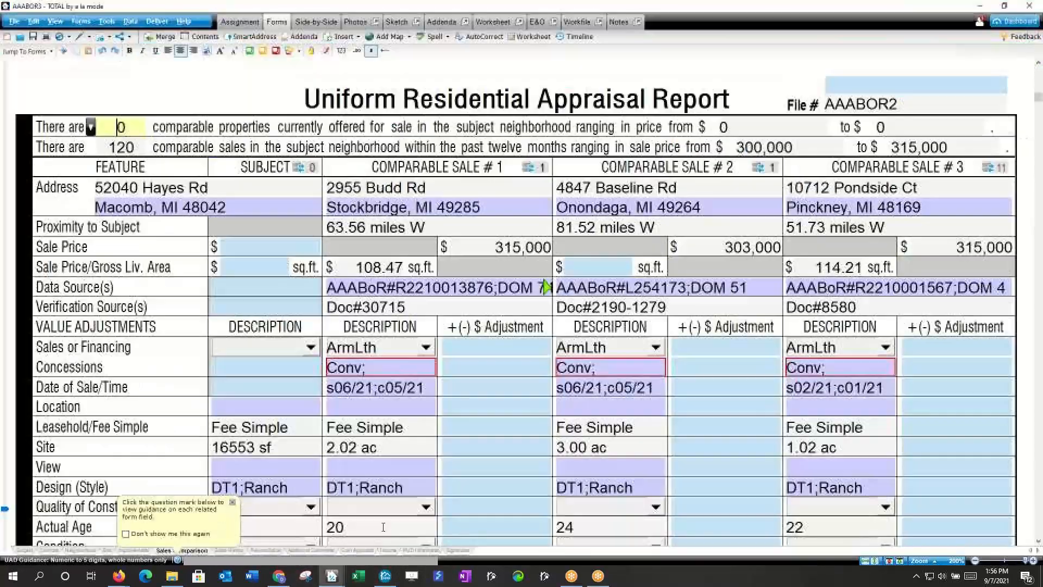